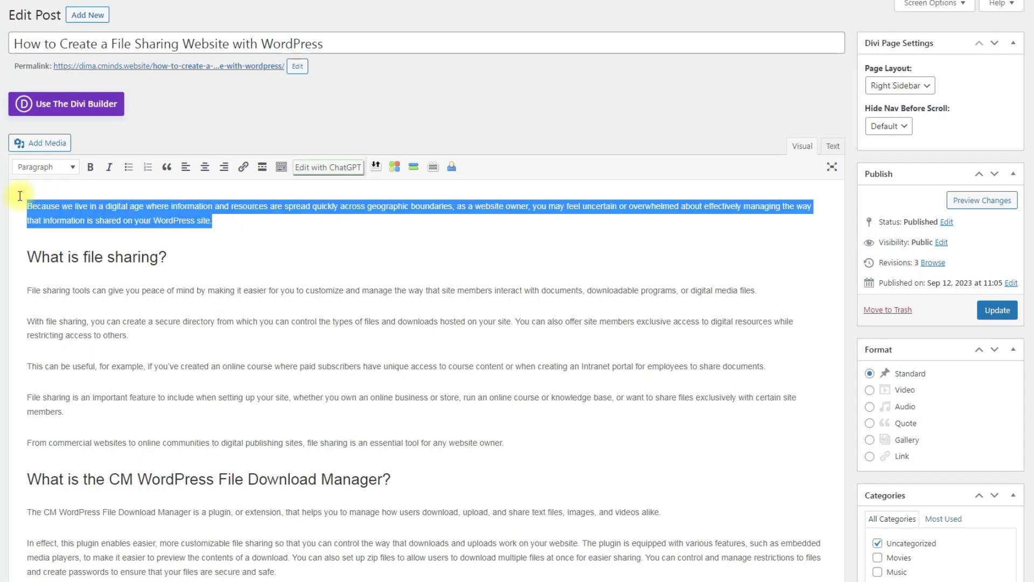
# Generate an Edit and Improve ChatGPT rewrite of the post's first paragraph
pyautogui.click(335, 167)
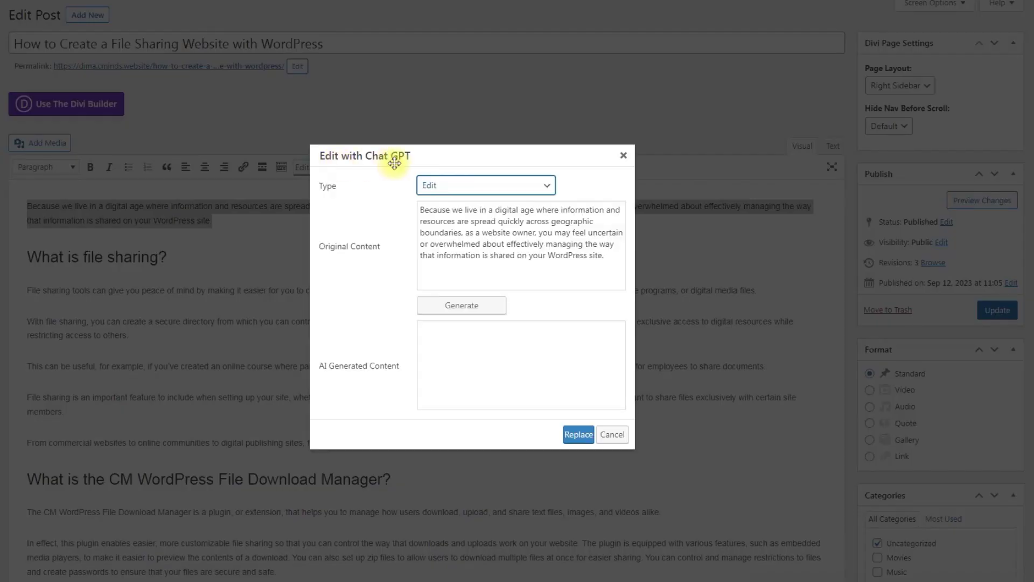
pyautogui.click(539, 186)
pyautogui.click(515, 223)
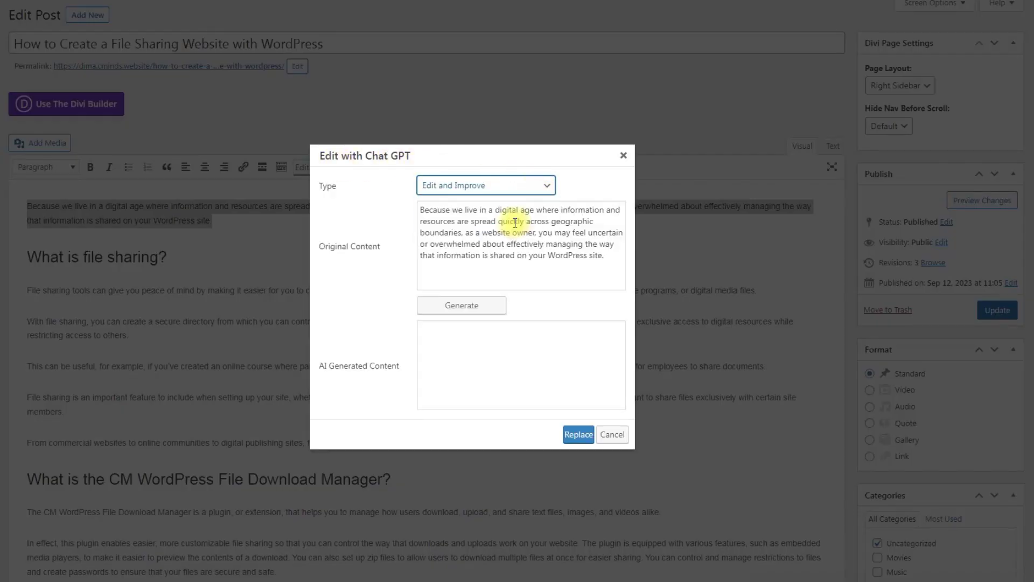
pyautogui.click(490, 308)
# Generate an Edit and Shorten version instead and replace the paragraph with it
pyautogui.click(529, 186)
pyautogui.click(518, 235)
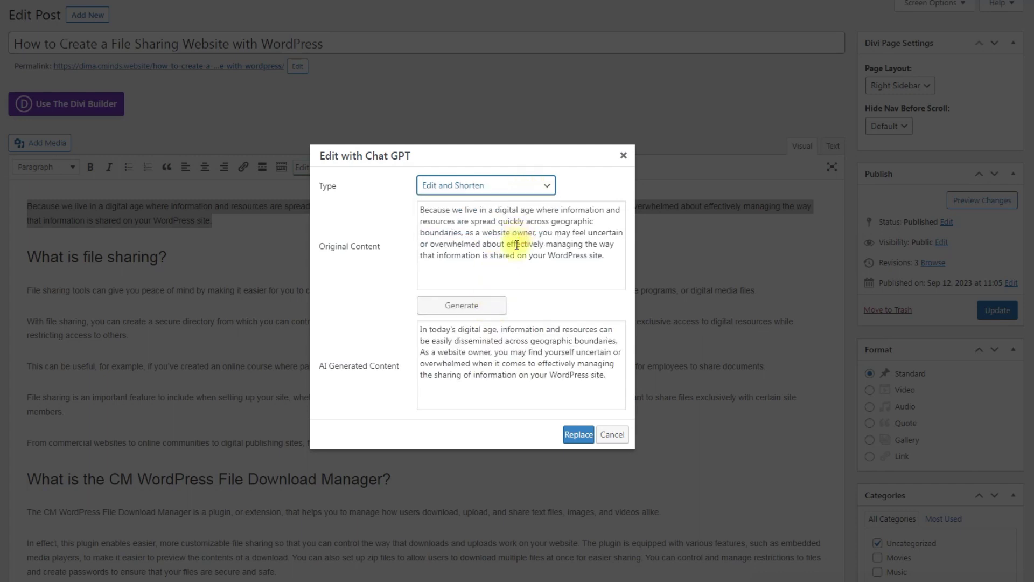
pyautogui.click(497, 305)
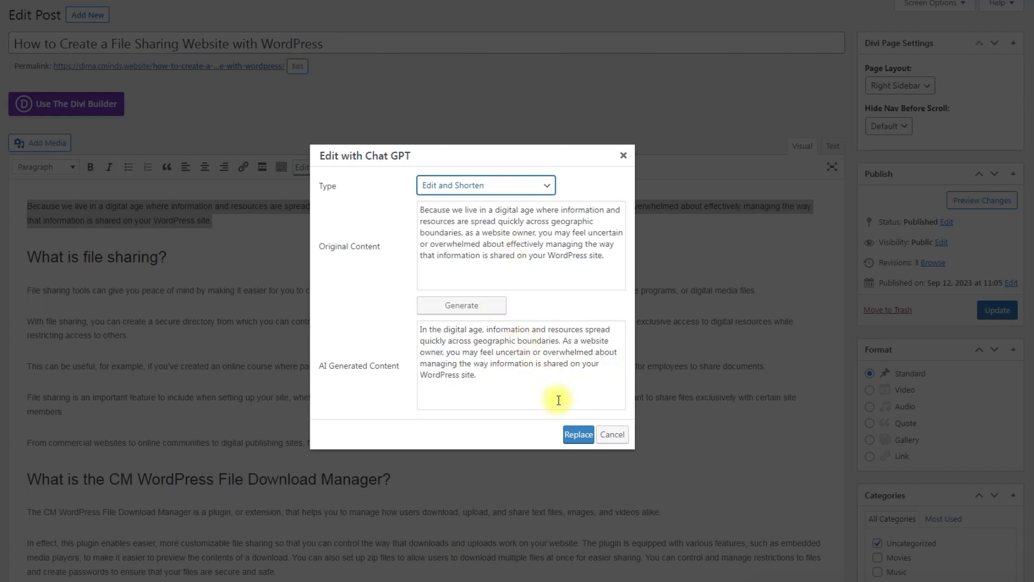
pyautogui.click(577, 434)
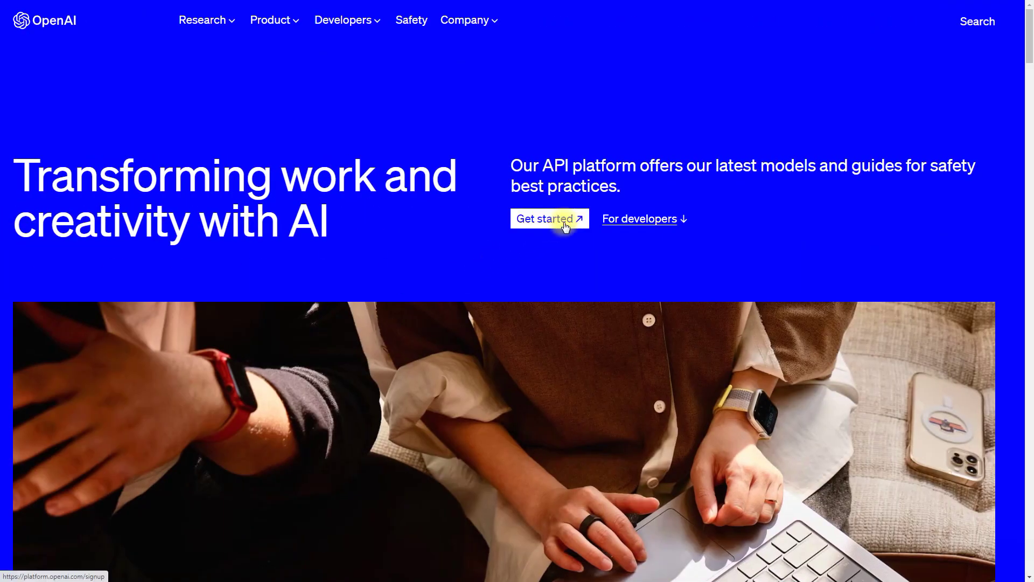
# Go to the OpenAI API platform sign-up page from openai.com
pyautogui.click(562, 219)
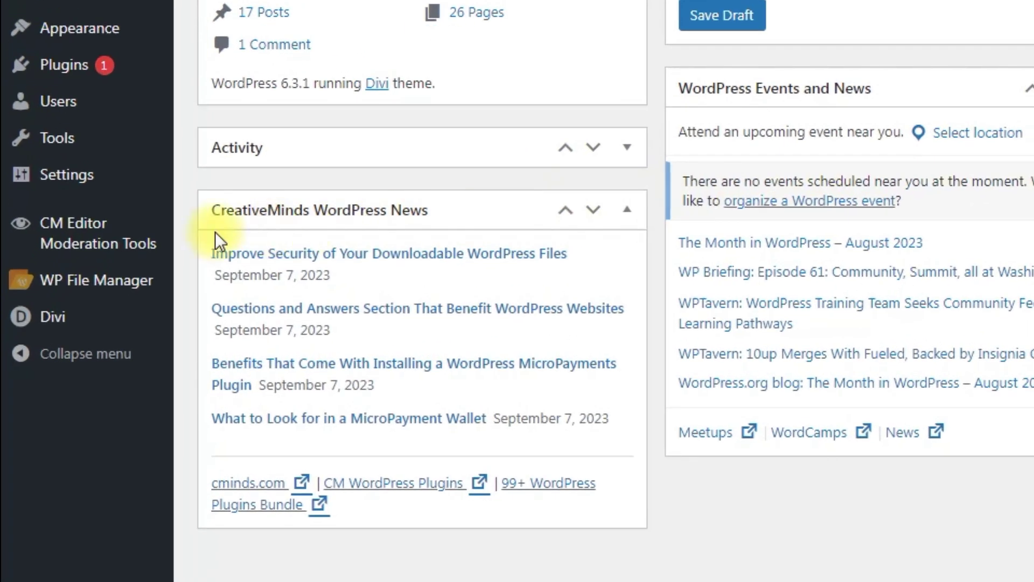
# In CM Editor Moderation Tools settings, enable Chat GPT, paste the API key, and keep GPT 3.5 Turbo
pyautogui.moveTo(71, 295)
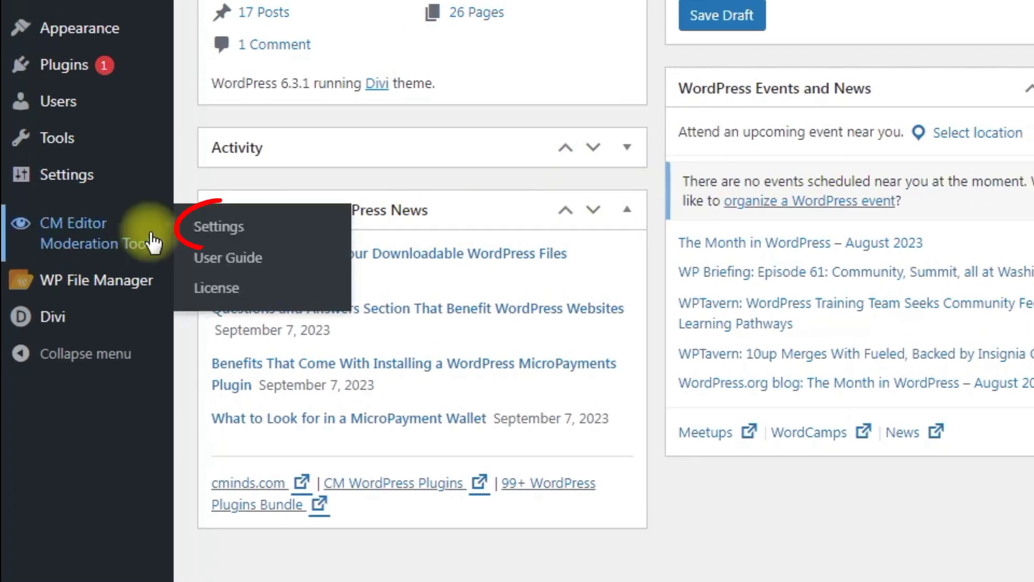
pyautogui.click(228, 228)
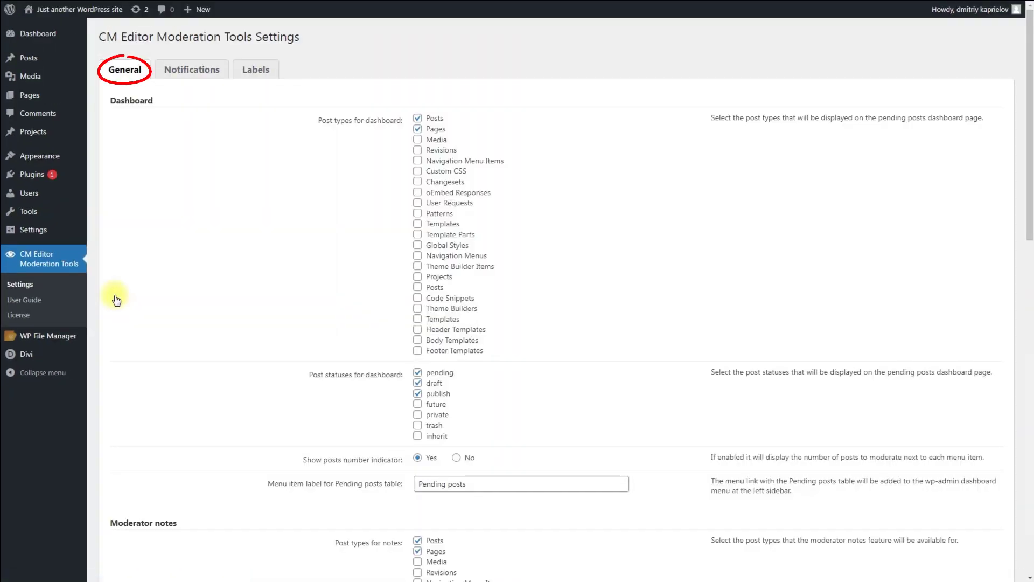
pyautogui.scroll(-15, 678, 298)
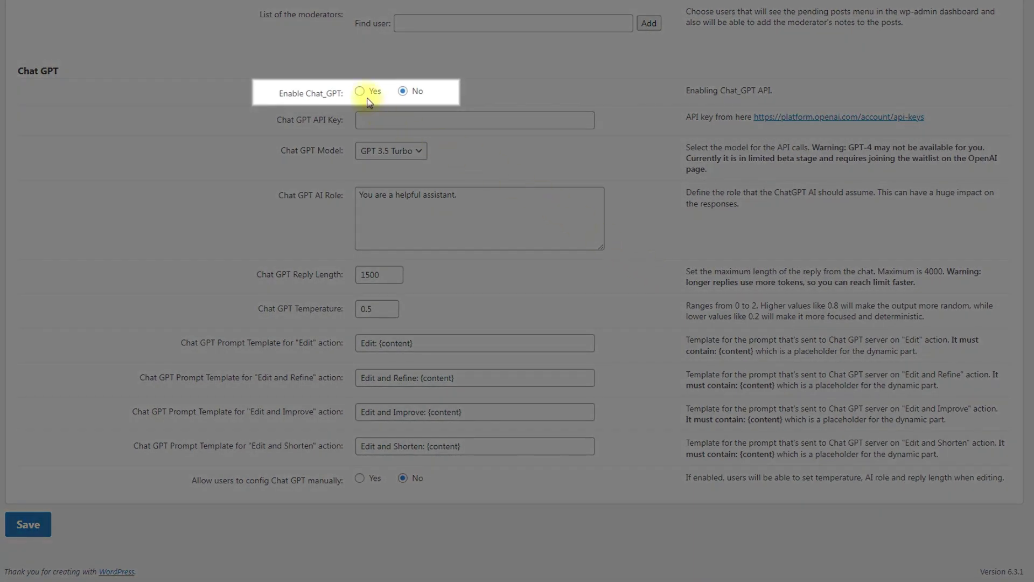
pyautogui.click(361, 92)
pyautogui.click(437, 120)
pyautogui.hotkey('ctrl', 'v')
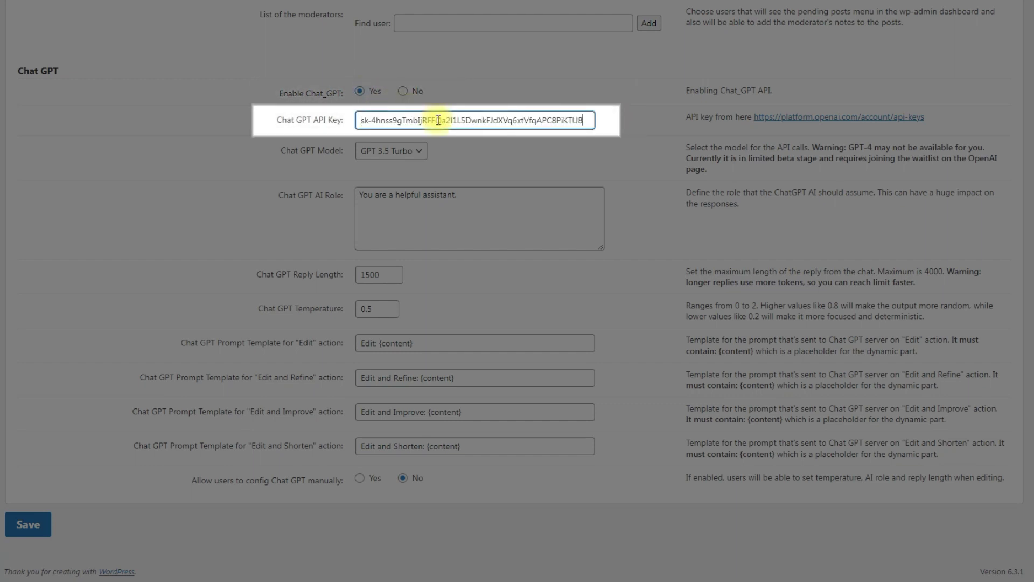
pyautogui.click(531, 154)
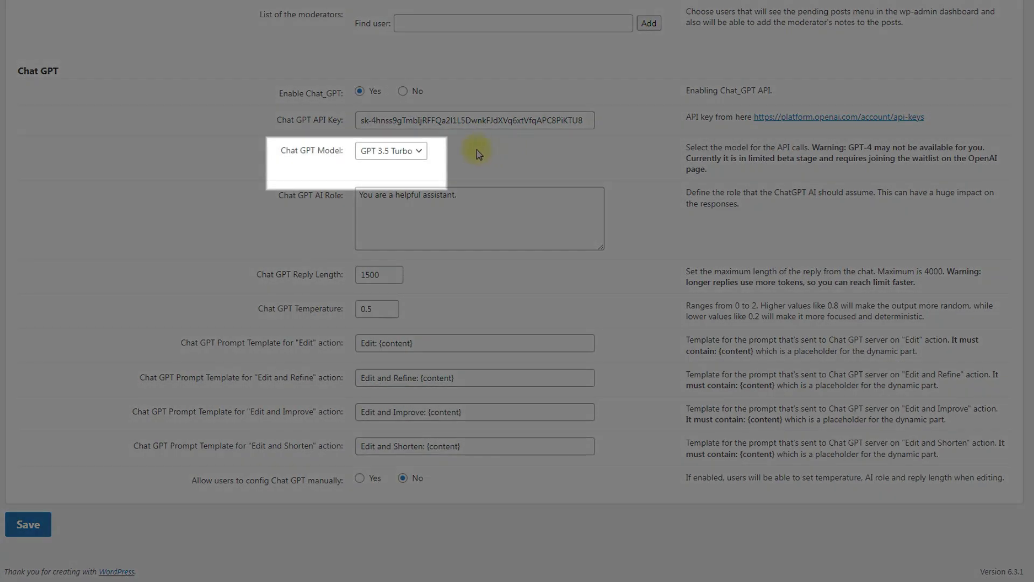
pyautogui.click(420, 151)
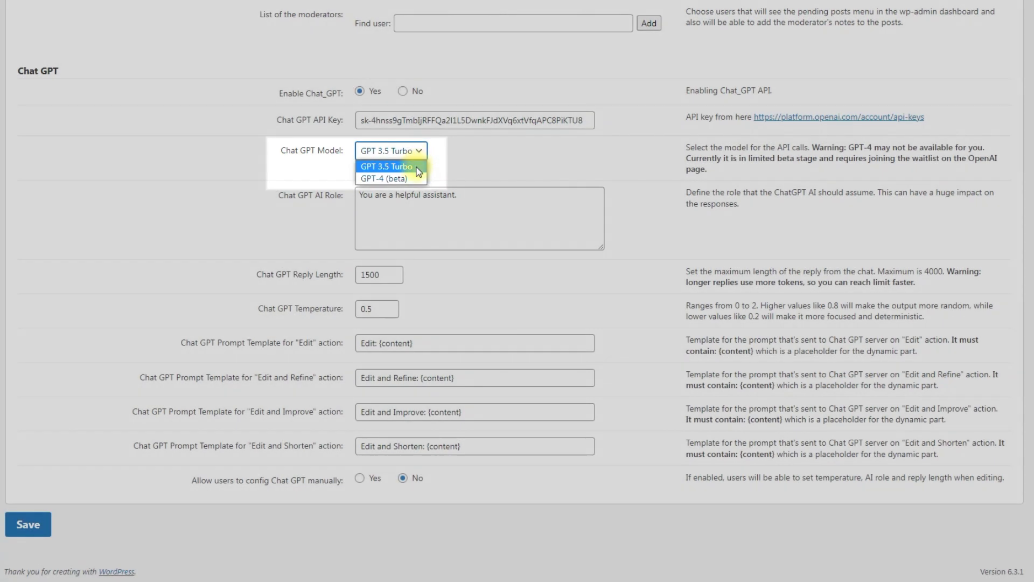
pyautogui.click(420, 166)
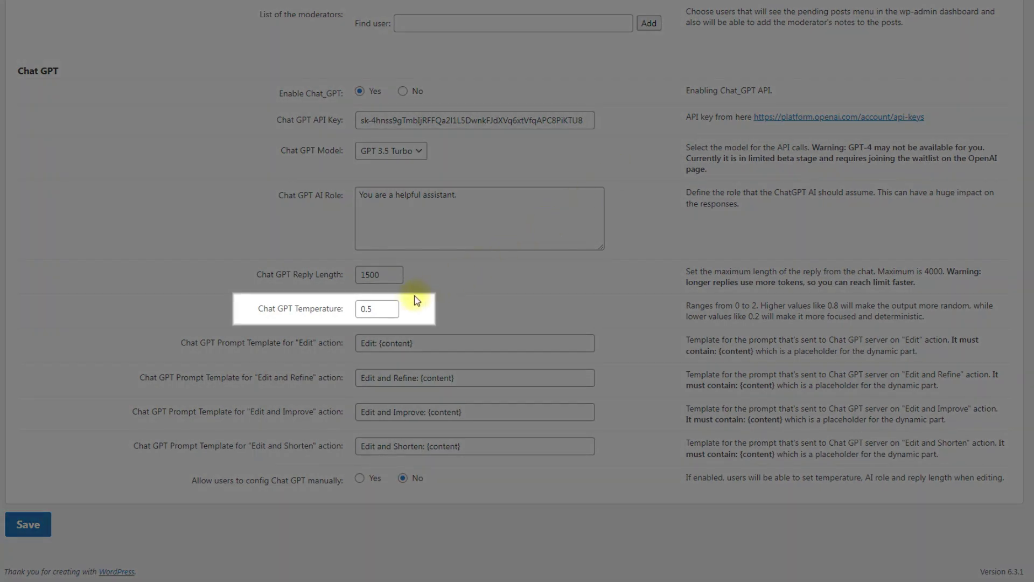
pyautogui.click(393, 309)
pyautogui.hotkey('ctrl', 'a')
pyautogui.write('2')
pyautogui.click(595, 278)
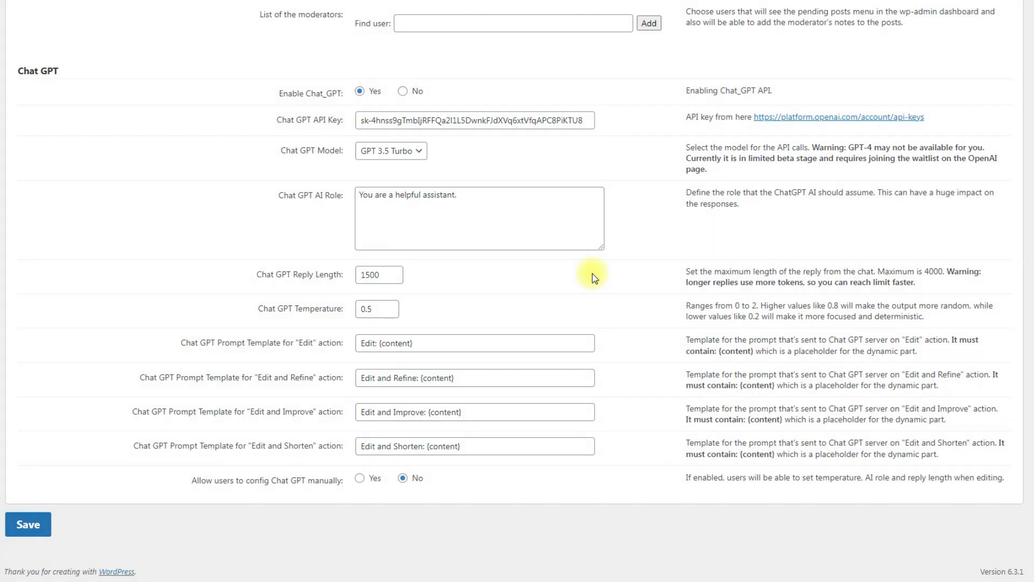
pyautogui.scroll(15, 591, 277)
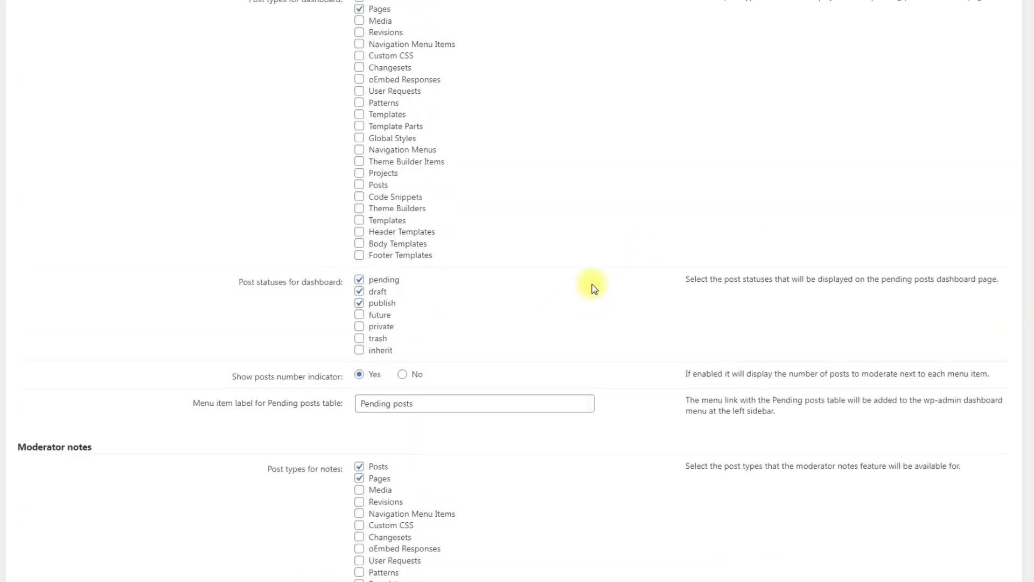
# Save the CM Editor Moderation Tools settings from the Labels tab, then return to General
pyautogui.click(178, 52)
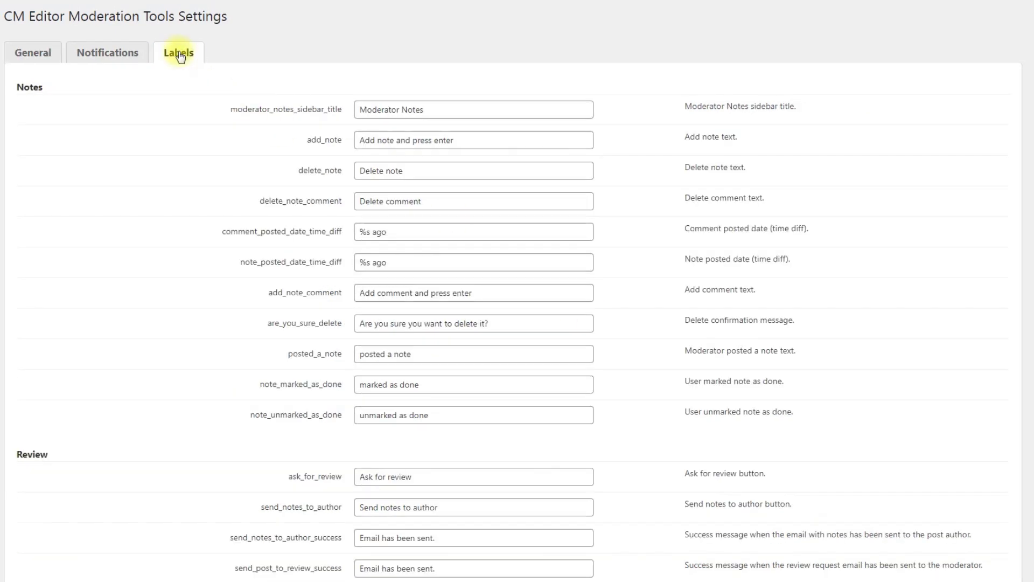
pyautogui.scroll(-2, 163, 237)
pyautogui.scroll(-2, 163, 237)
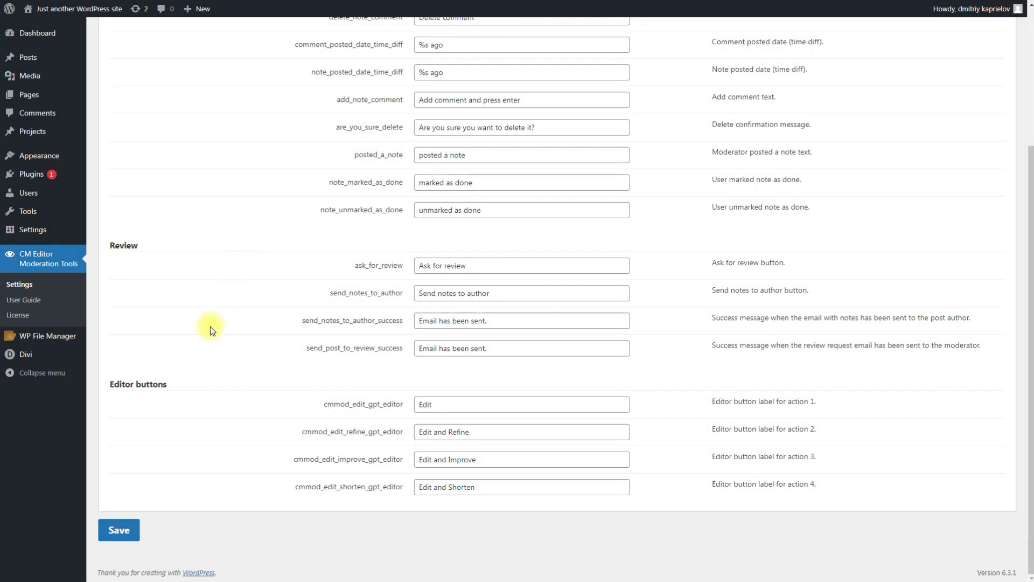
pyautogui.click(127, 536)
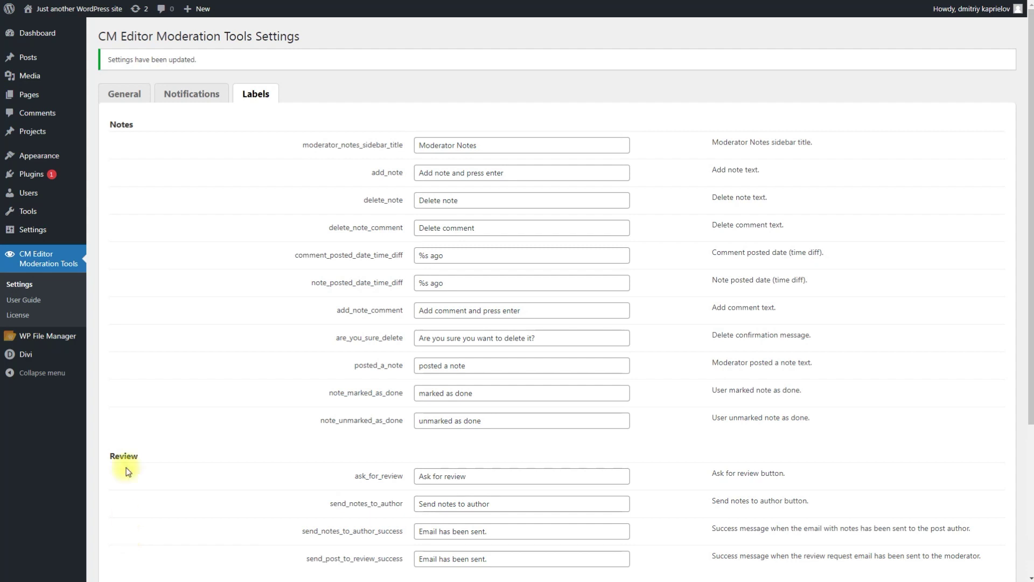
pyautogui.click(128, 102)
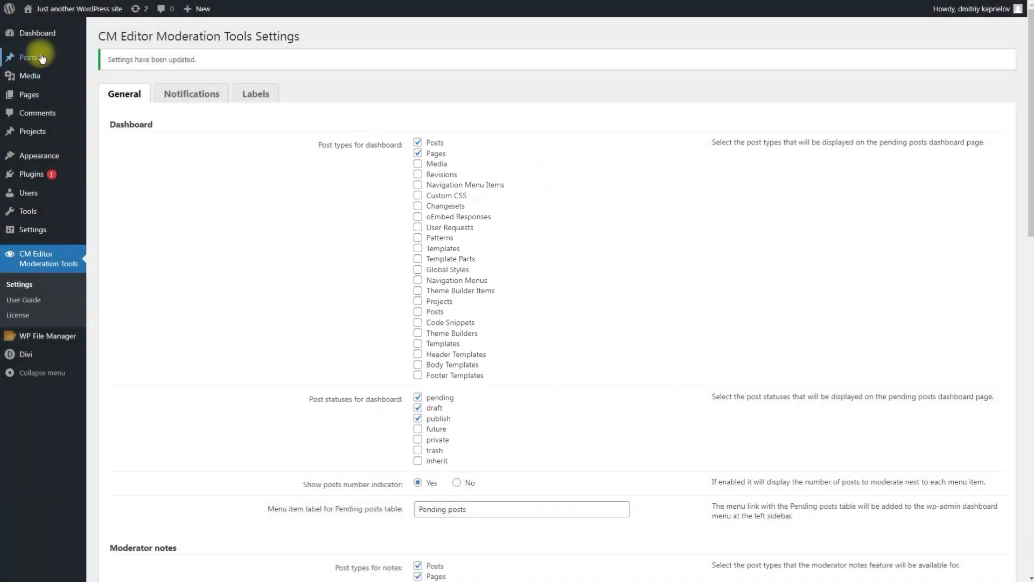
# Open the 'How to Create a File Sharing Website with WordPress' post and ChatGPT-edit its first paragraph
pyautogui.click(40, 55)
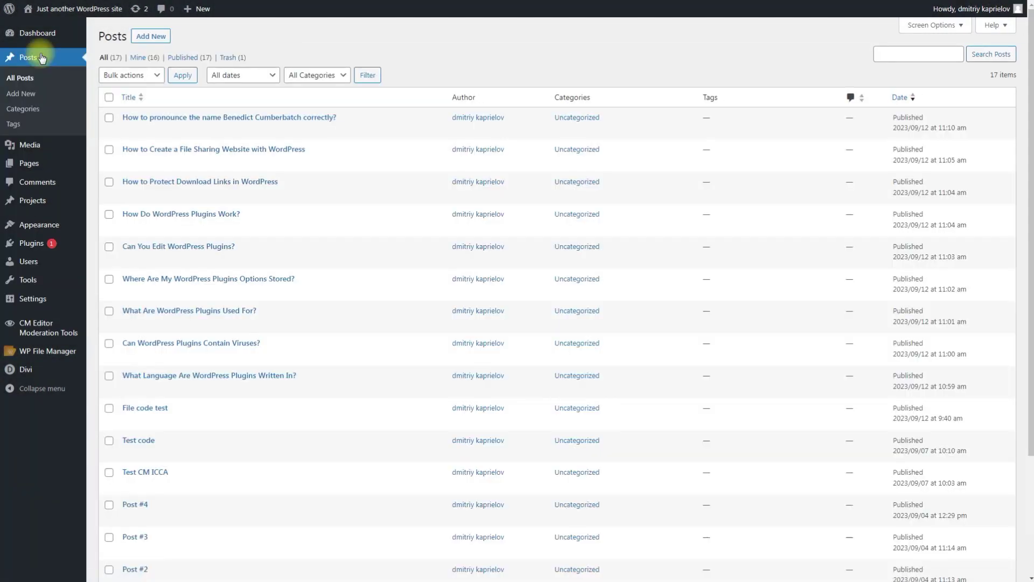
pyautogui.click(230, 150)
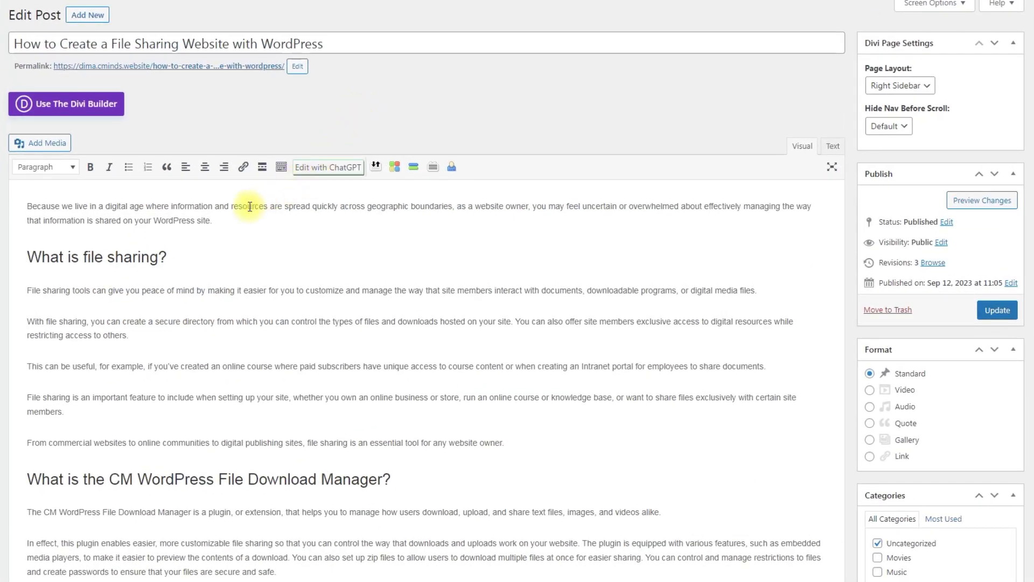
pyautogui.moveTo(213, 221); pyautogui.dragTo(22, 190)
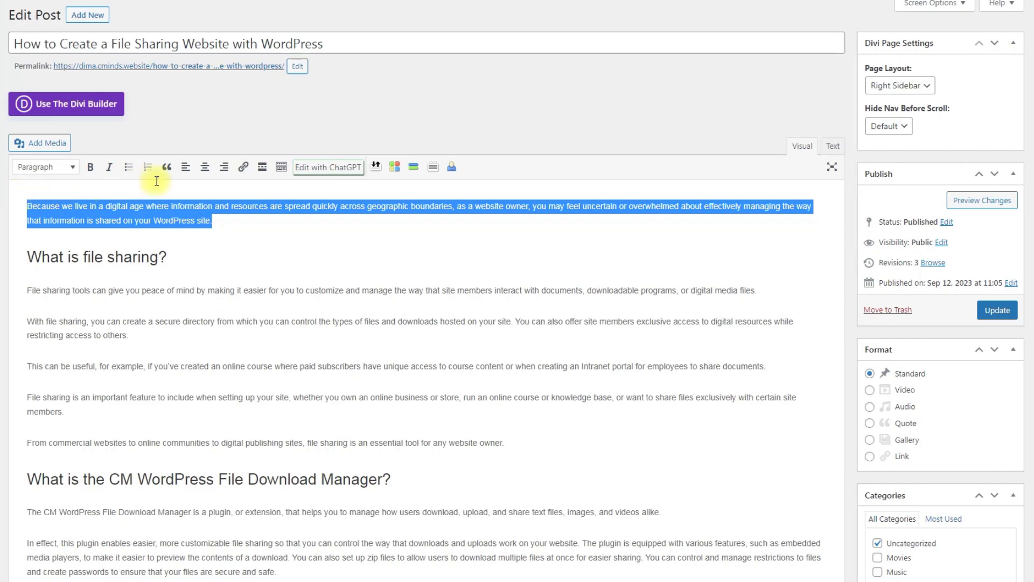
pyautogui.click(337, 168)
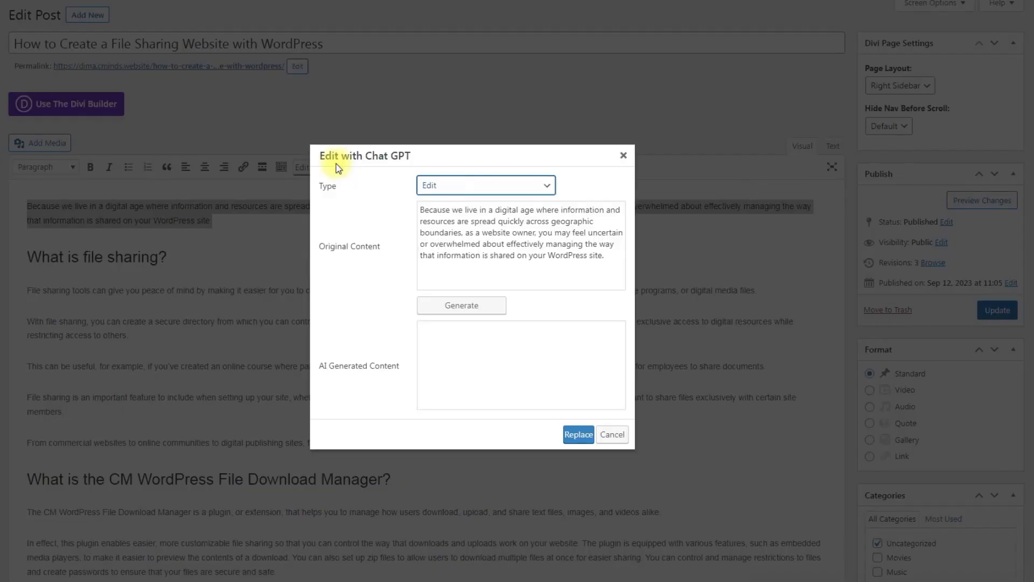
# Generate an Edit and Improve rewrite of the opening paragraph
pyautogui.click(543, 187)
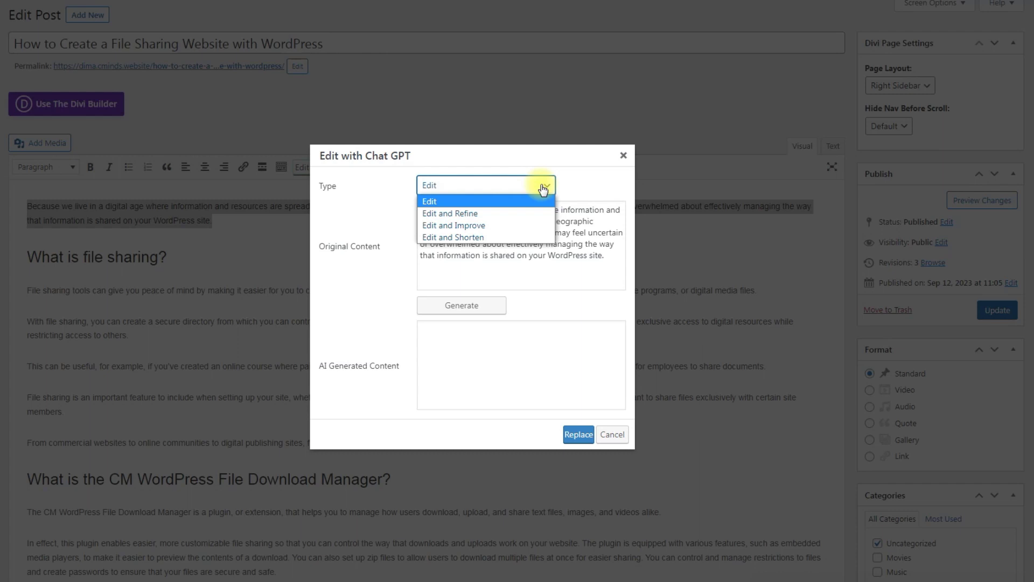
pyautogui.click(514, 223)
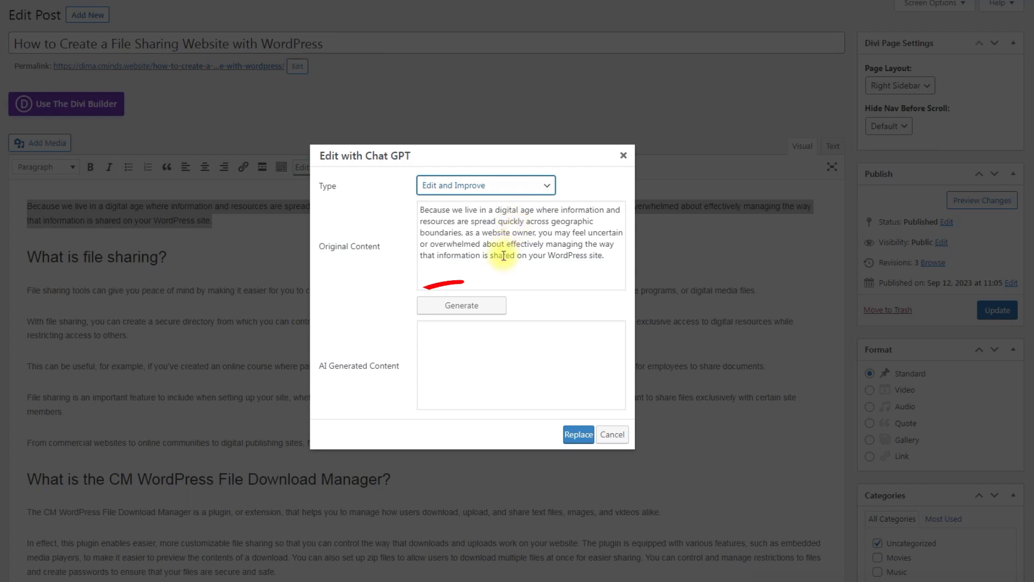
pyautogui.click(462, 305)
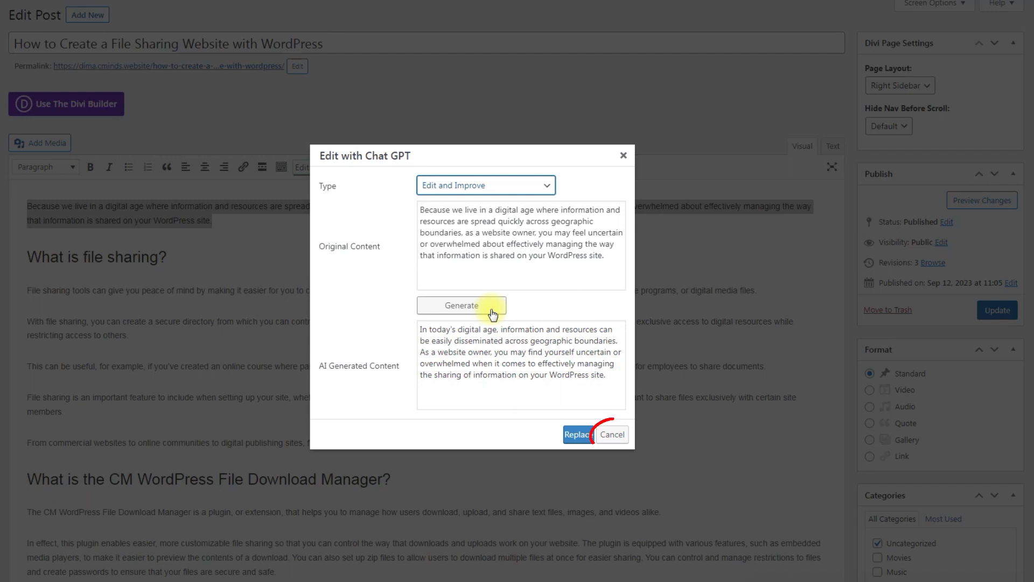
# Generate an Edit and Shorten version and replace the paragraph with it
pyautogui.click(525, 186)
pyautogui.click(520, 237)
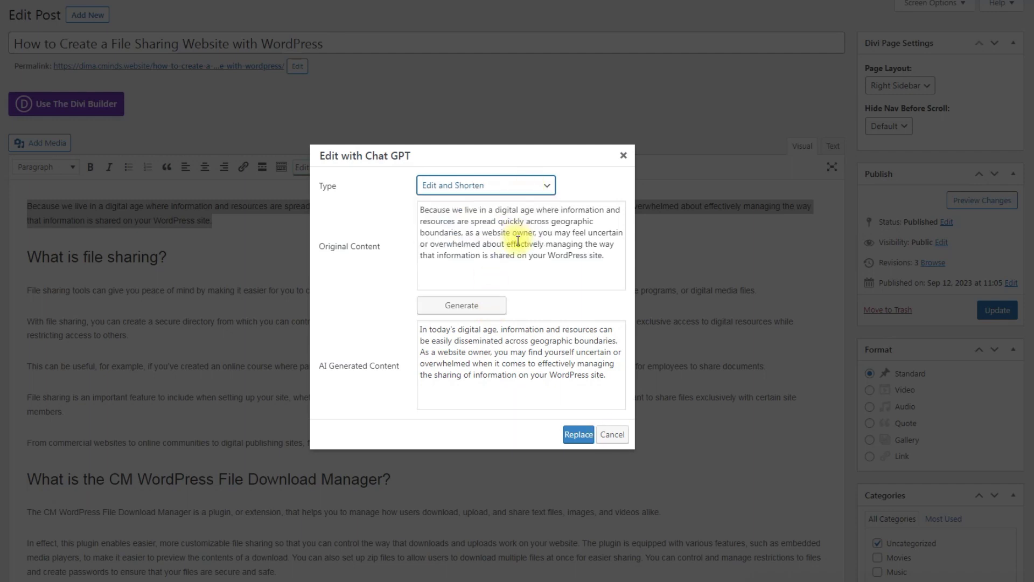
pyautogui.click(497, 306)
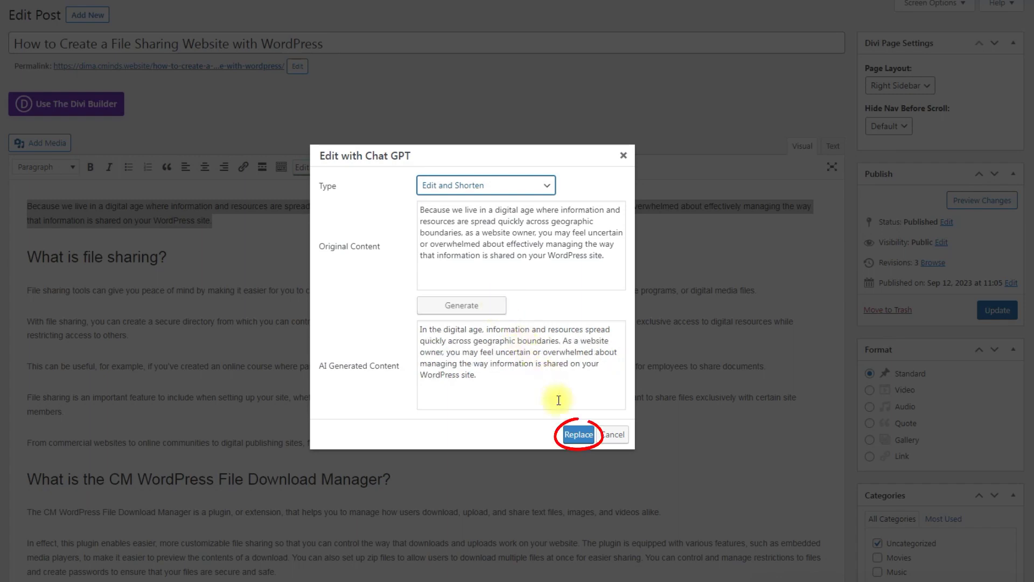
pyautogui.click(578, 434)
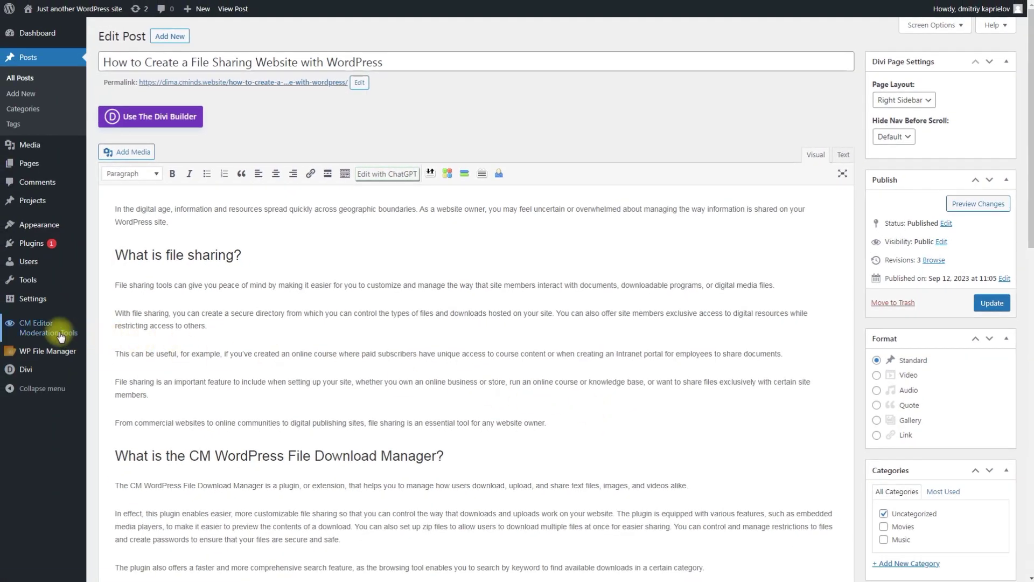
# Change the Chat GPT AI role to 'You are a poet.' and save the settings
pyautogui.click(128, 330)
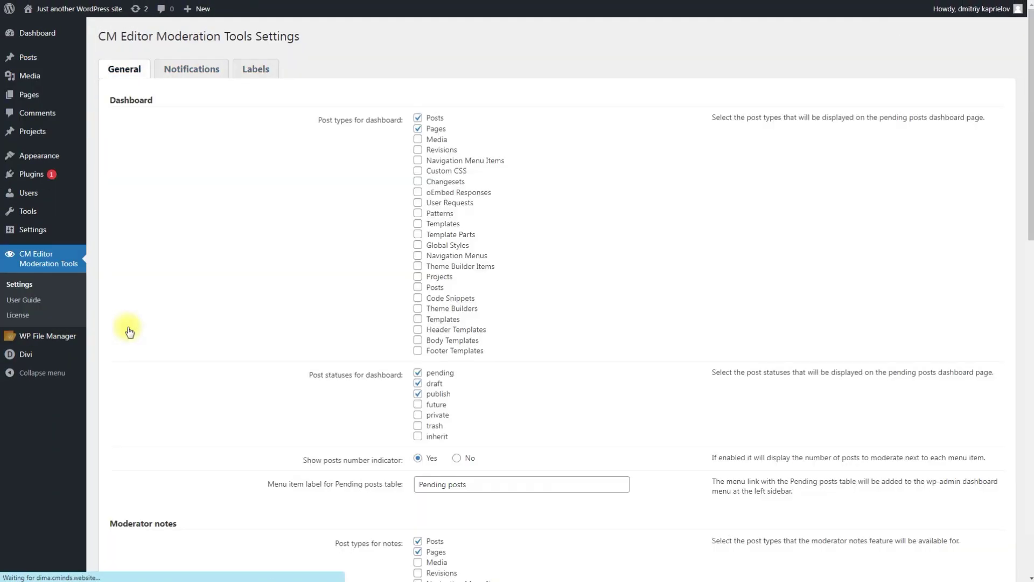
pyautogui.scroll(-15, 130, 332)
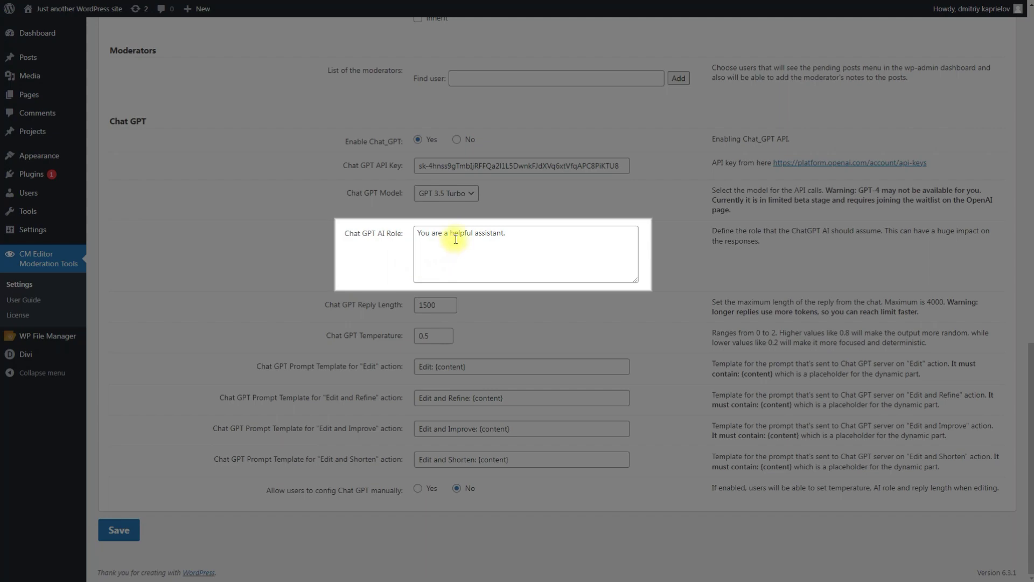
pyautogui.doubleClick(461, 233)
pyautogui.hotkey('shift', 'End')
pyautogui.write('p')
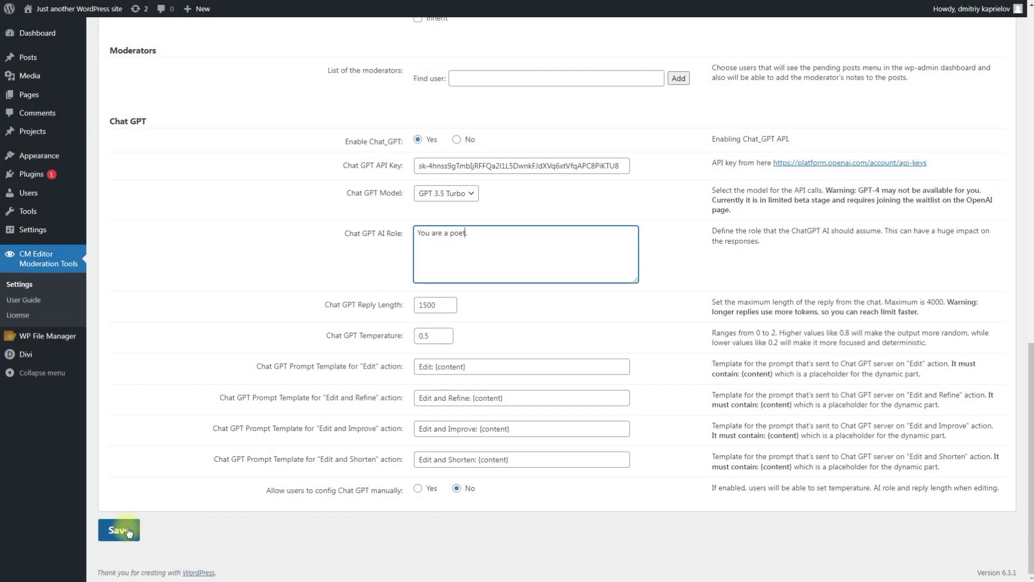
pyautogui.click(127, 531)
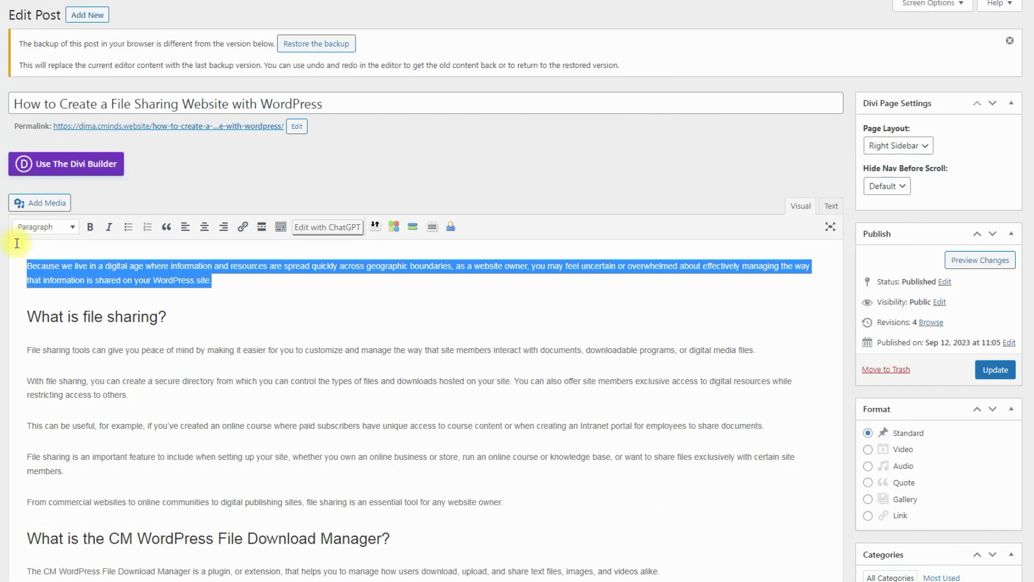
# Generate a rhyming poet-role rewrite of the opening paragraph and read through it
pyautogui.click(327, 227)
pyautogui.click(469, 307)
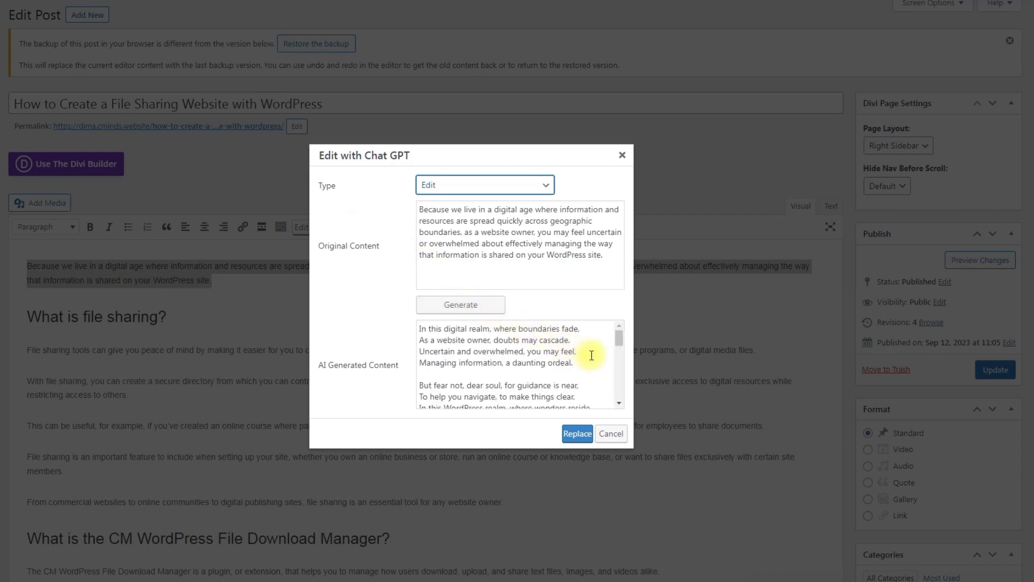
pyautogui.scroll(-3, 596, 358)
pyautogui.scroll(-3, 600, 358)
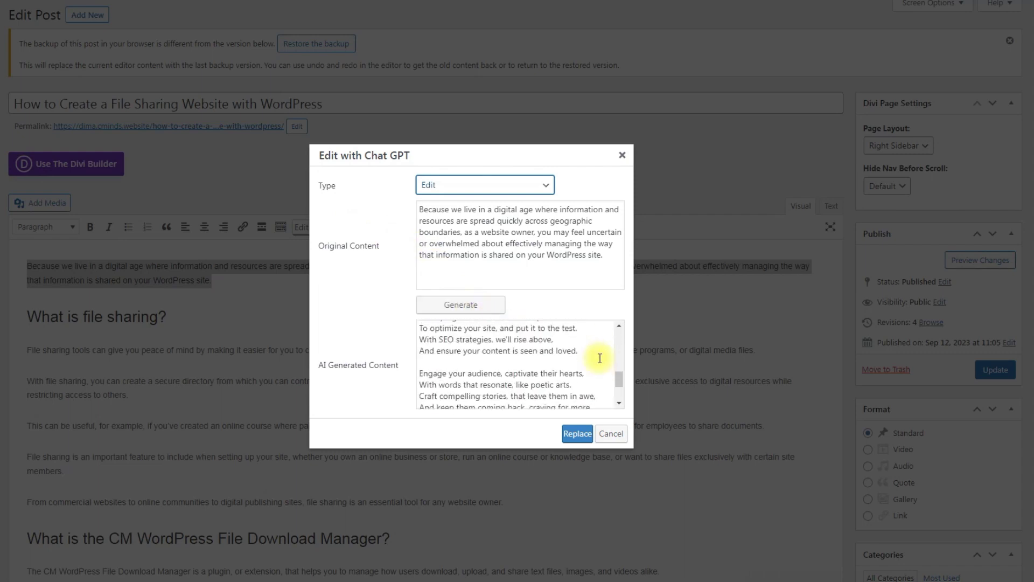
pyautogui.scroll(-2, 600, 358)
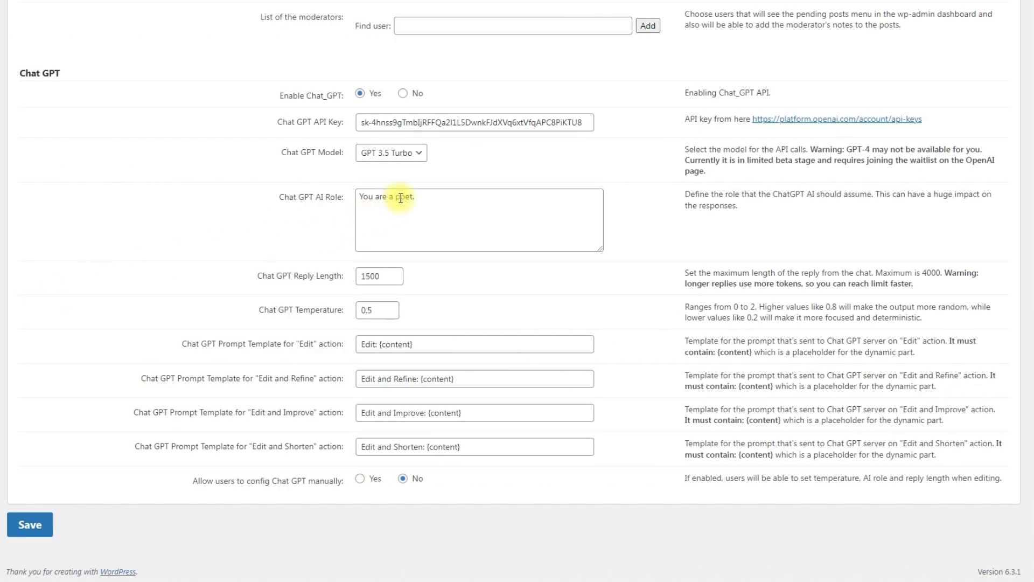
# Restore the AI role to 'You are a helpful assistant.', allow manual Chat GPT configuration, and save
pyautogui.doubleClick(403, 197)
pyautogui.write('helpful assistant')
pyautogui.click(328, 231)
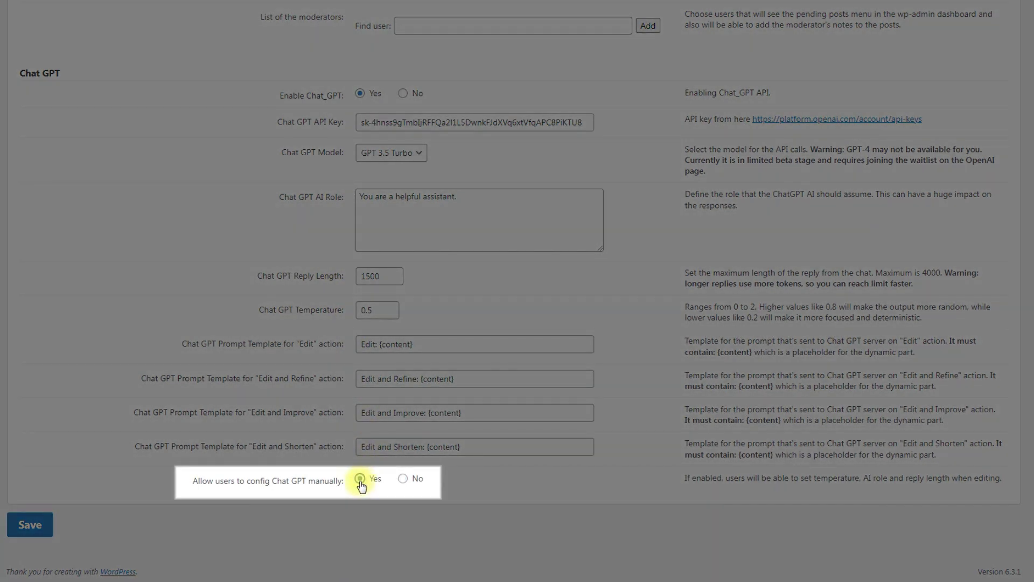
pyautogui.click(360, 480)
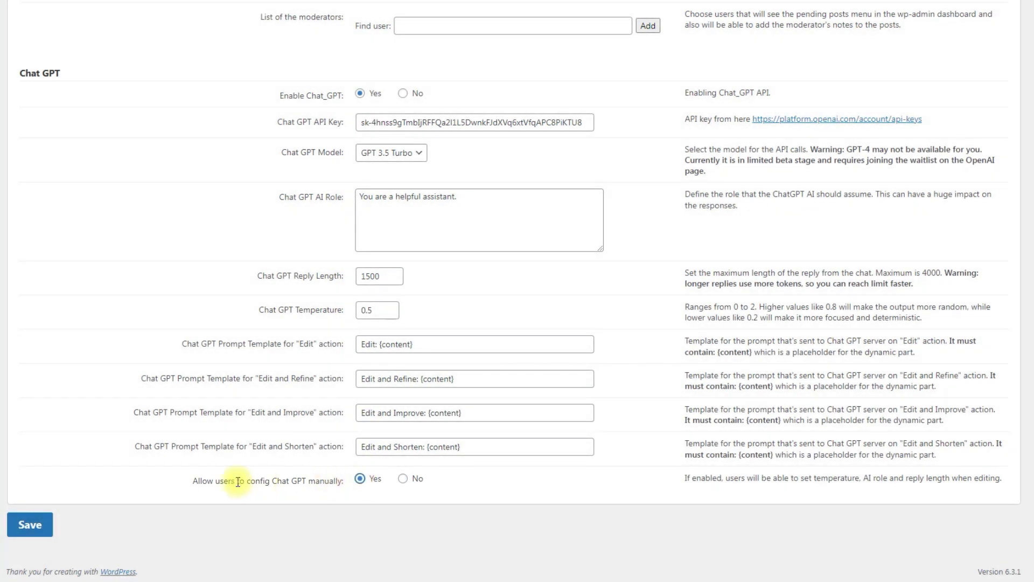
pyautogui.click(29, 525)
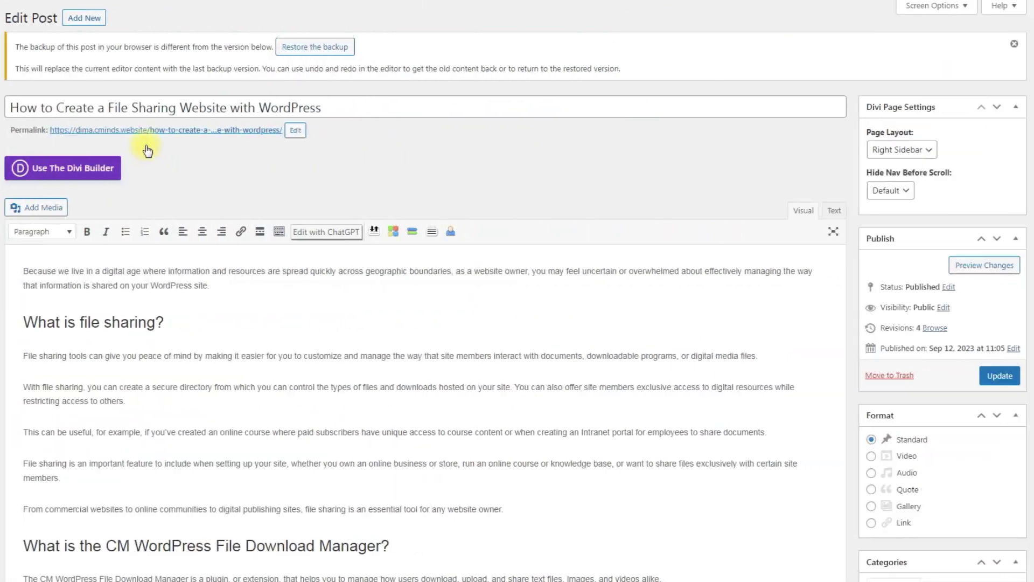
# Select the first paragraph and set the ChatGPT dialog's role to 'stand-up comic'
pyautogui.moveTo(218, 285); pyautogui.dragTo(18, 268)
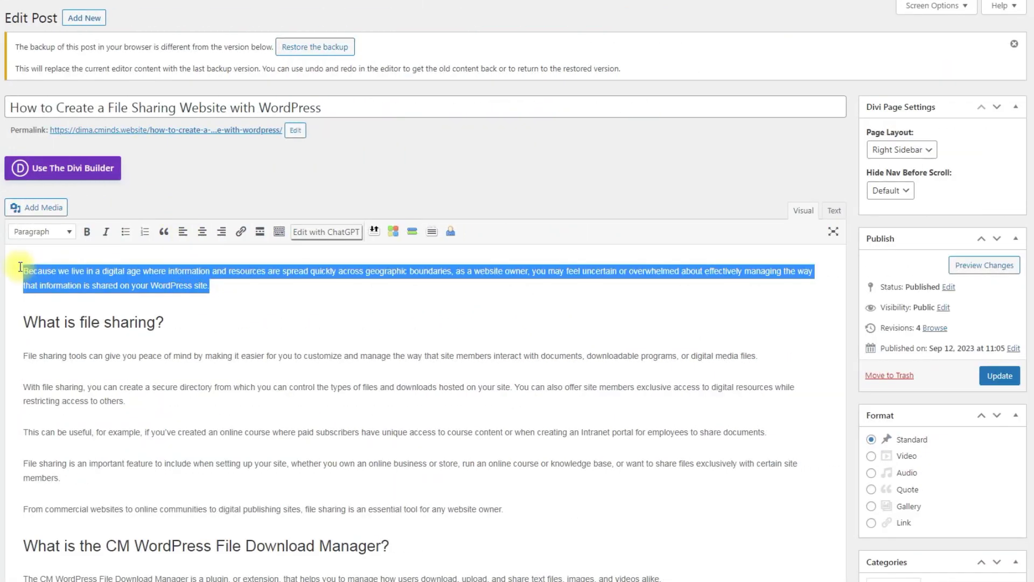
pyautogui.click(325, 232)
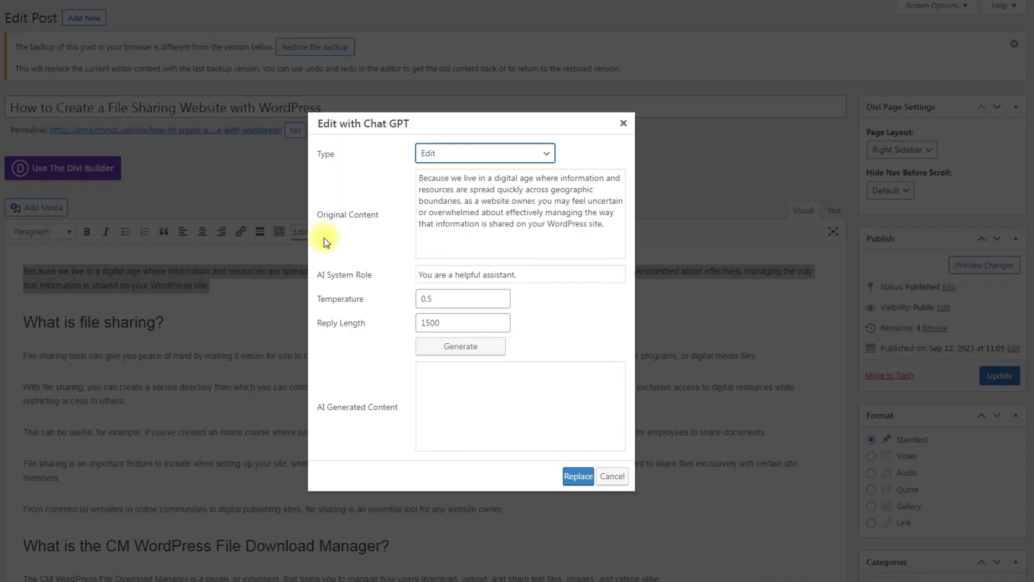
pyautogui.doubleClick(468, 276)
pyautogui.moveTo(498, 277); pyautogui.dragTo(515, 275)
pyautogui.write('stand-up comic')
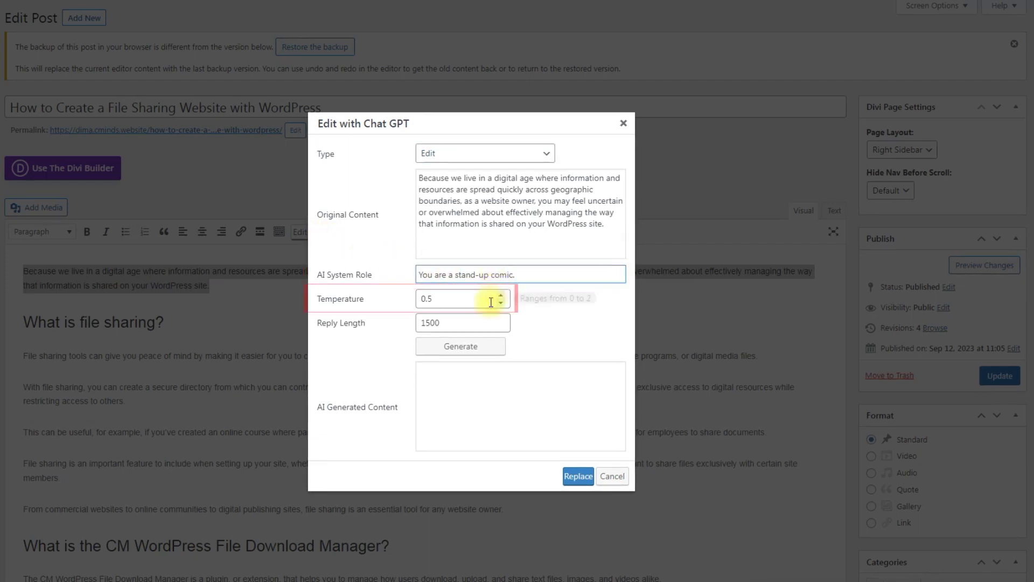
# Generate a rewrite at temperature 0.1 and reply length 500, and scroll through the result
pyautogui.click(500, 303)
pyautogui.moveTo(425, 323); pyautogui.dragTo(412, 327)
pyautogui.click(390, 343)
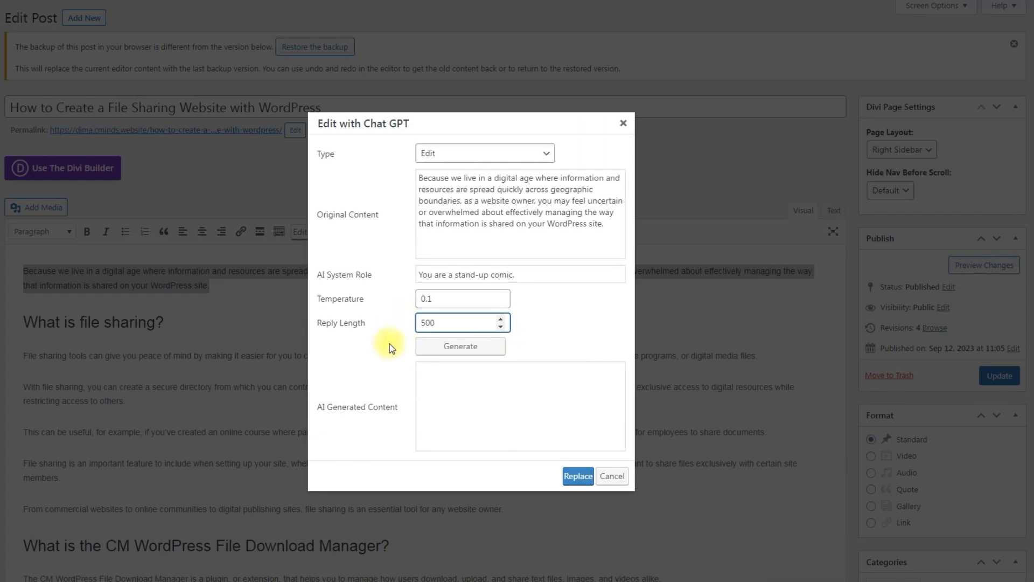
pyautogui.click(449, 349)
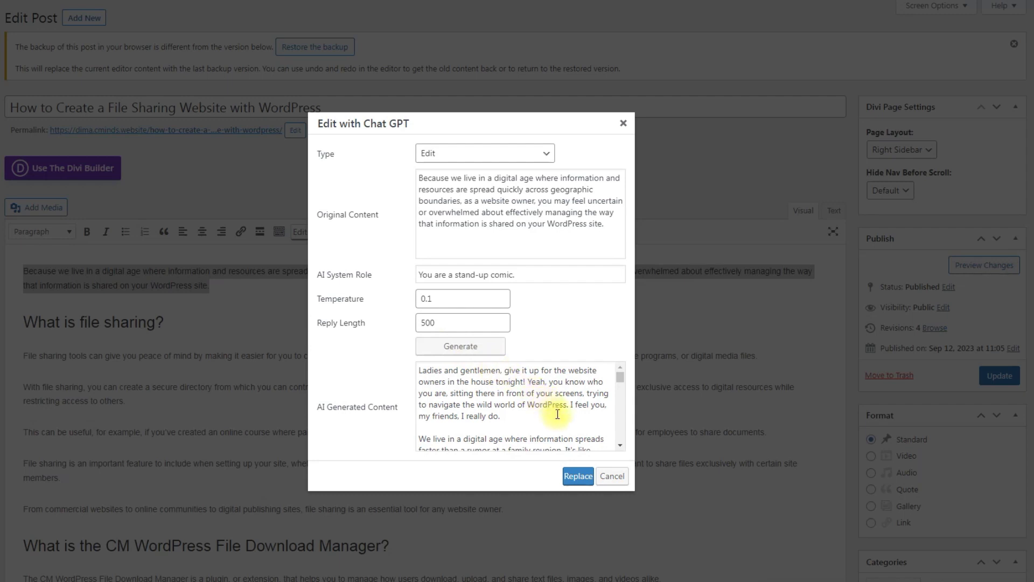
pyautogui.scroll(-2, 560, 417)
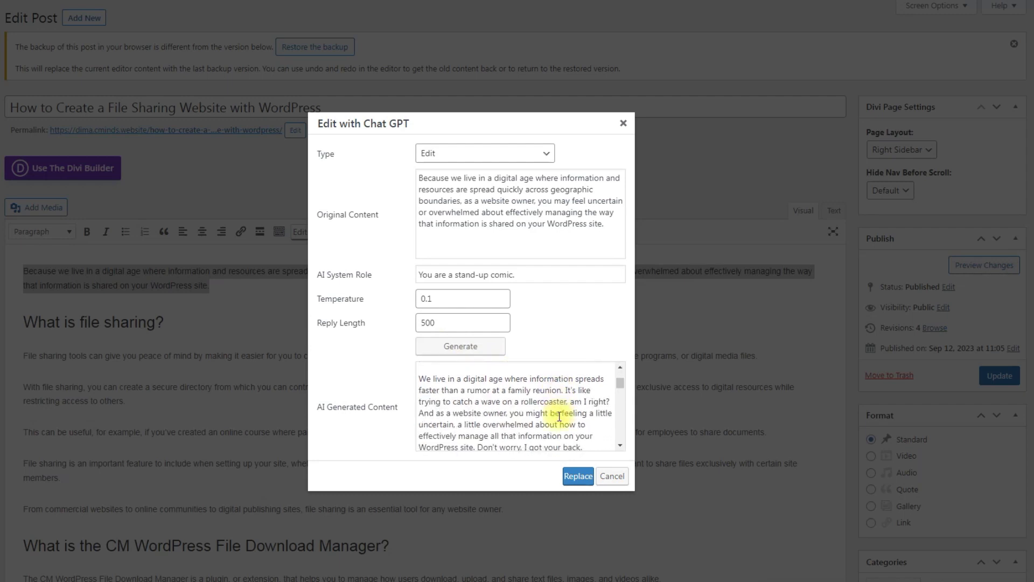
pyautogui.scroll(-4, 559, 417)
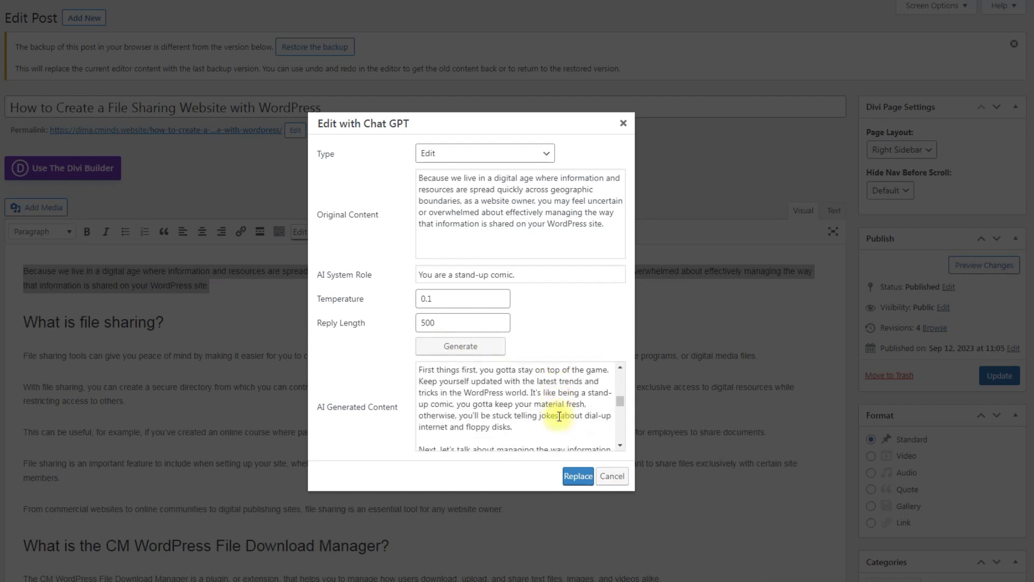
pyautogui.scroll(-4, 559, 417)
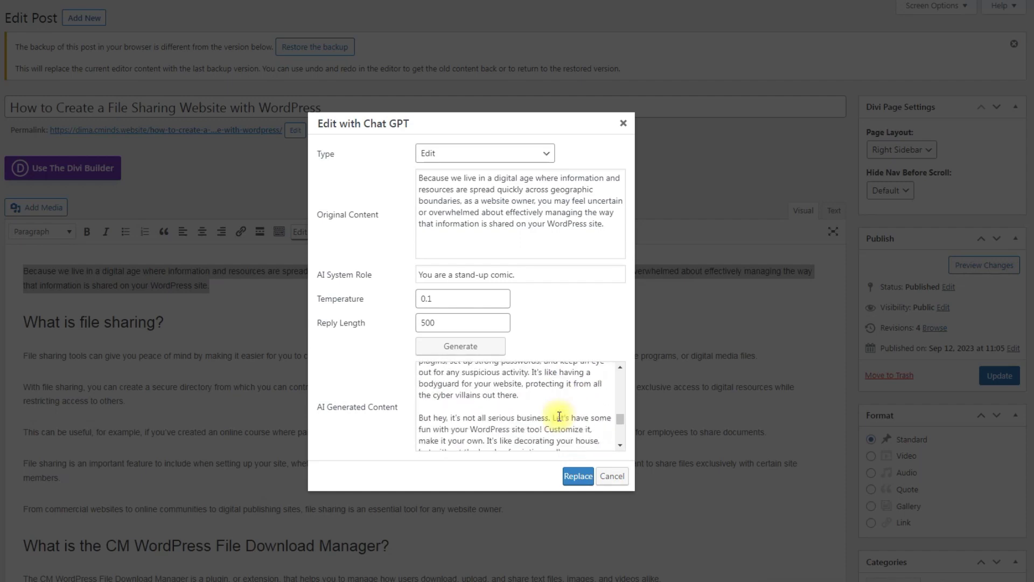
pyautogui.scroll(-4, 559, 416)
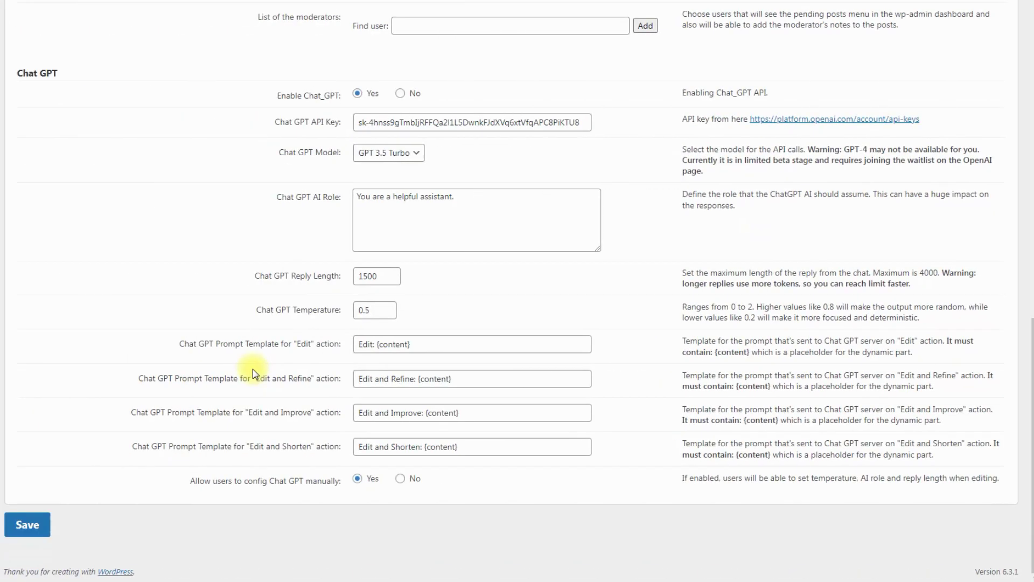
# Turn off manual Chat GPT configuration; set the Refine, Improve and Shorten templates to 'Answer the question', 'Write an article:' and 'Translate to Spanish'
pyautogui.click(401, 479)
pyautogui.moveTo(359, 379); pyautogui.dragTo(402, 379)
pyautogui.write('Answer the question')
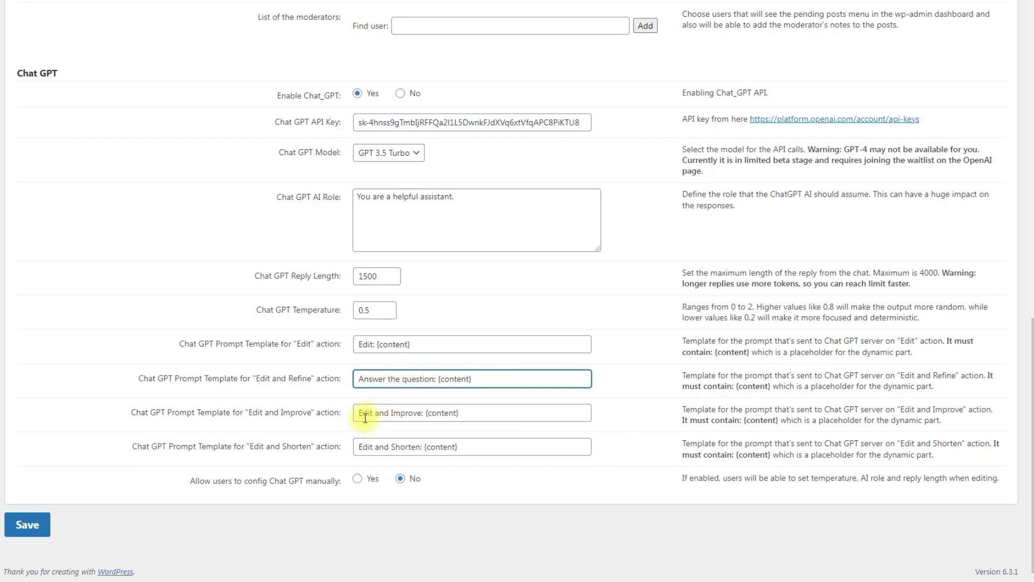
pyautogui.moveTo(360, 412); pyautogui.dragTo(424, 414)
pyautogui.write('Write an article:')
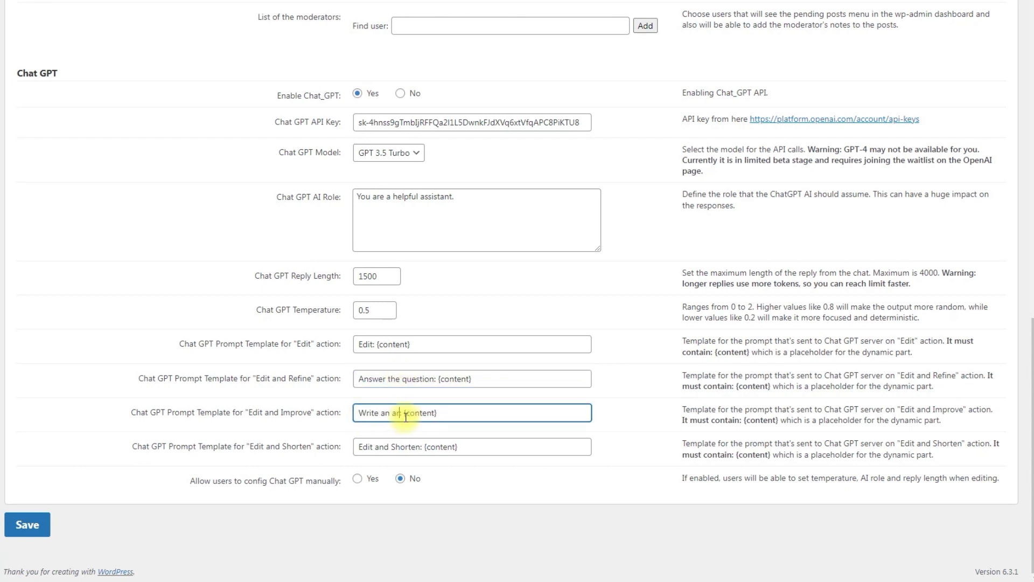
pyautogui.doubleClick(367, 446)
pyautogui.moveTo(367, 445); pyautogui.dragTo(422, 447)
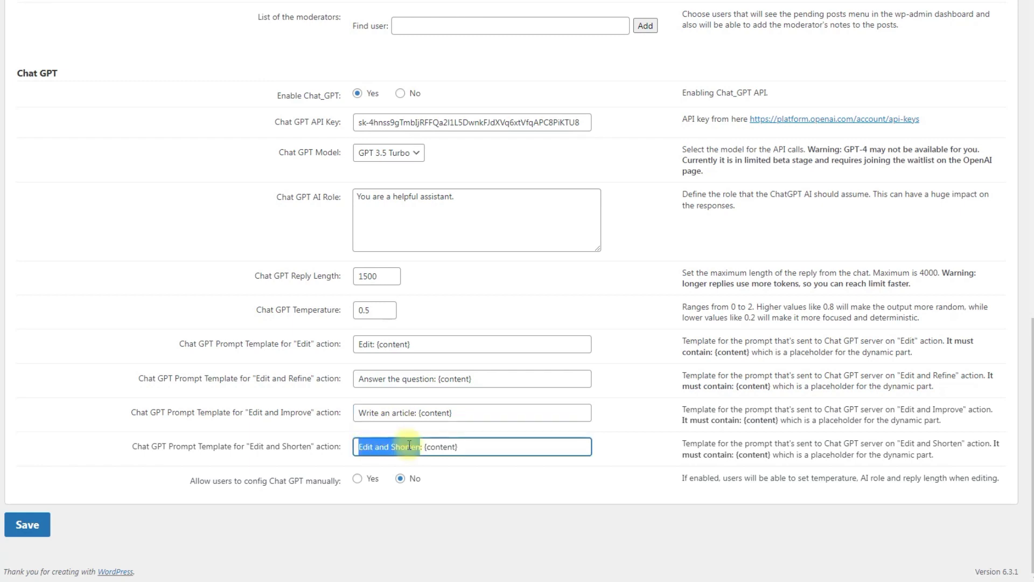
pyautogui.write('Translate to Spanish')
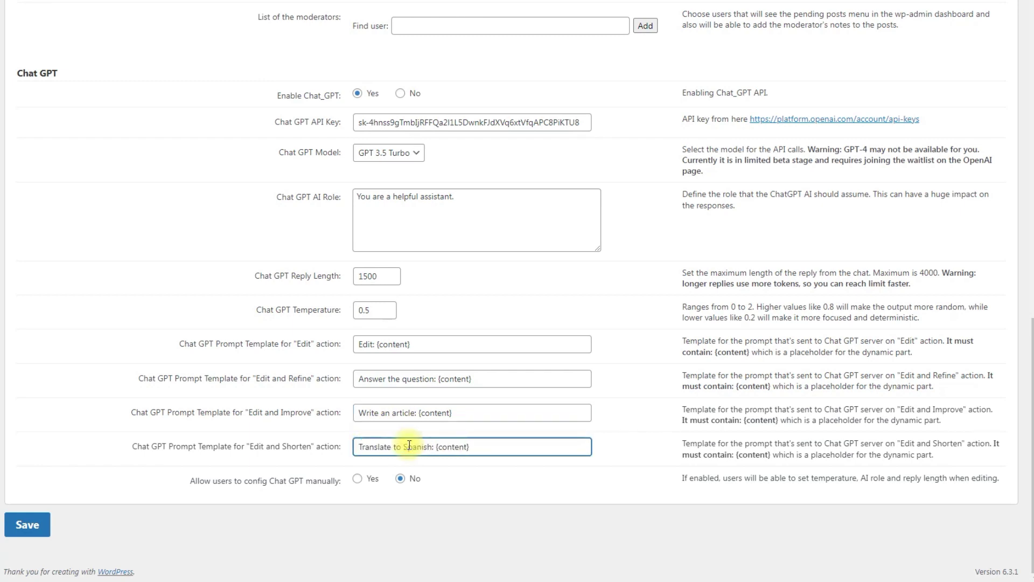
pyautogui.click(480, 474)
pyautogui.scroll(15, 480, 474)
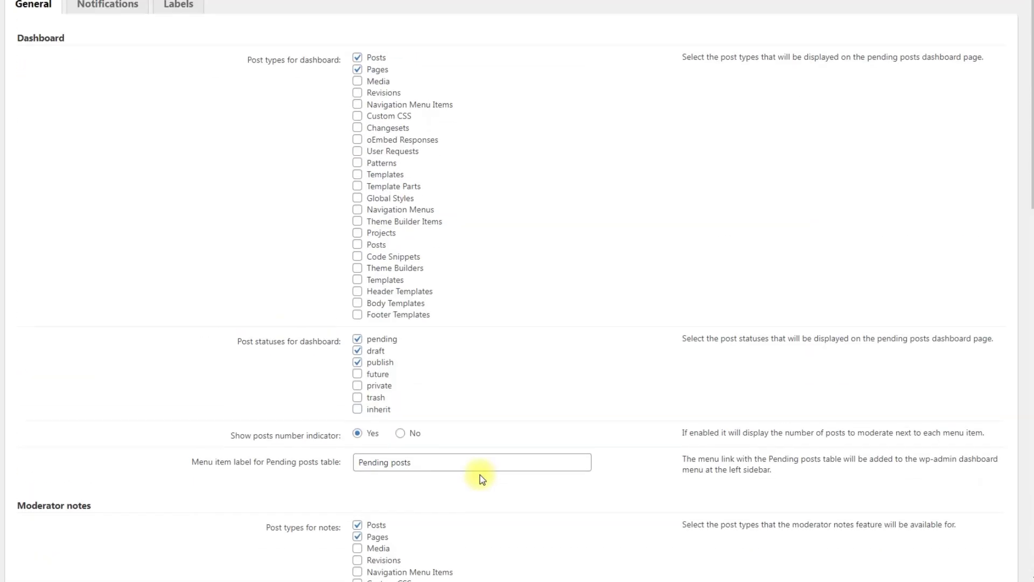
# On the Labels tab, paste the new names over the three editor button labels and save
pyautogui.click(179, 13)
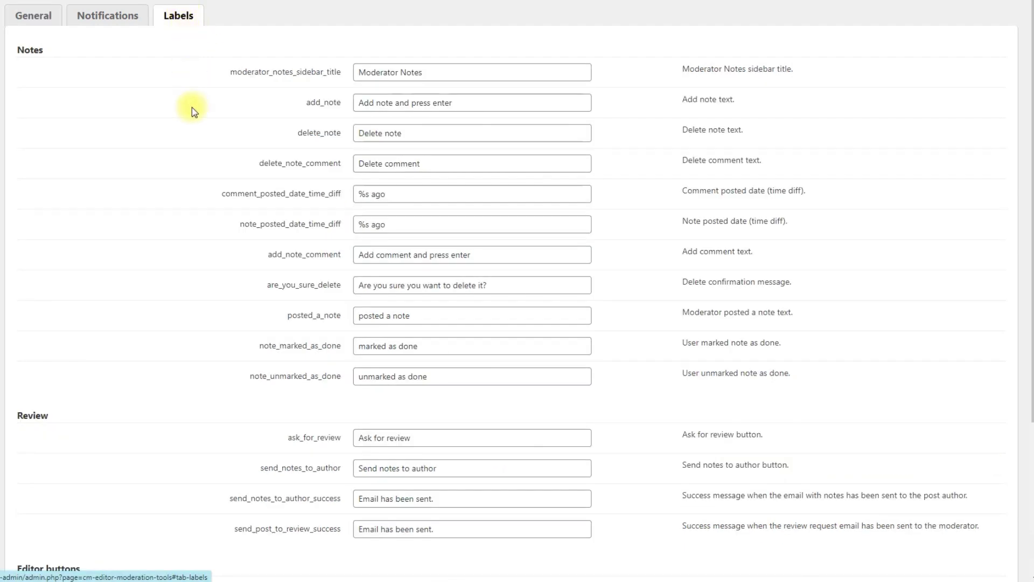
pyautogui.scroll(-5, 201, 201)
pyautogui.moveTo(422, 416); pyautogui.dragTo(357, 416)
pyautogui.write('Answer the question')
pyautogui.click(422, 447)
pyautogui.moveTo(423, 447); pyautogui.dragTo(345, 452)
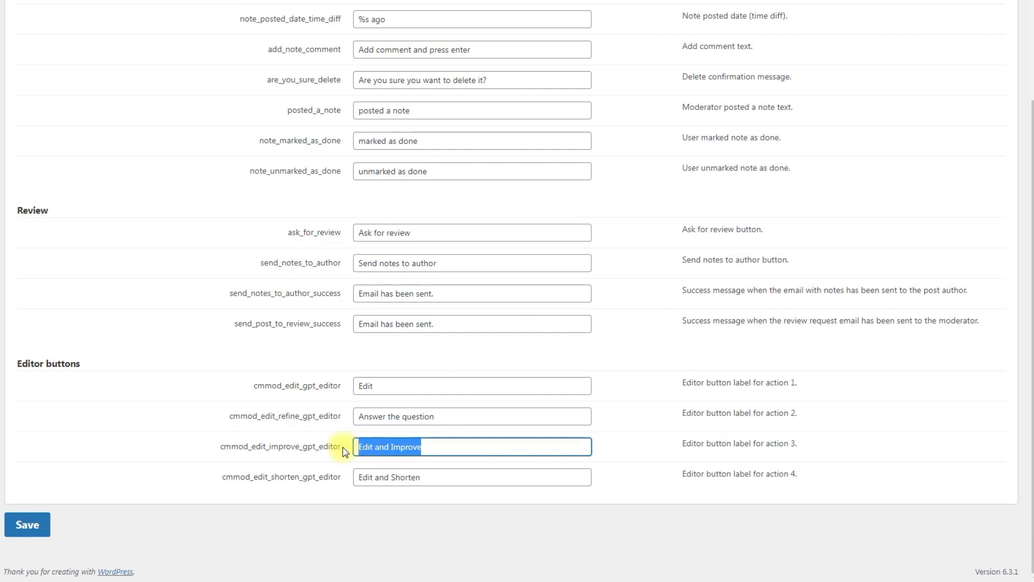
pyautogui.write('Write an article')
pyautogui.click(423, 477)
pyautogui.moveTo(422, 476); pyautogui.dragTo(346, 478)
pyautogui.write('Translate to Spanish')
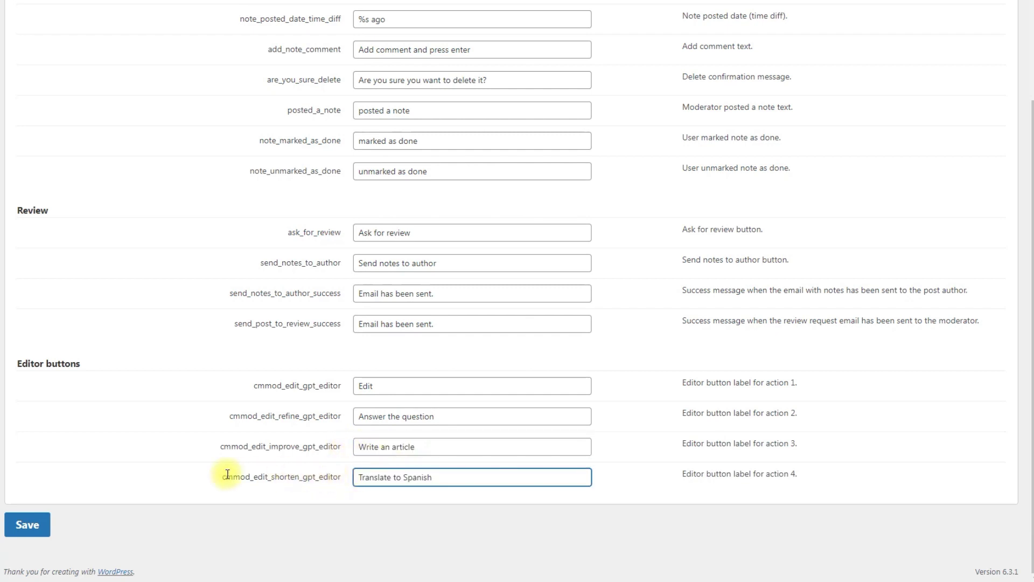
pyautogui.click(42, 522)
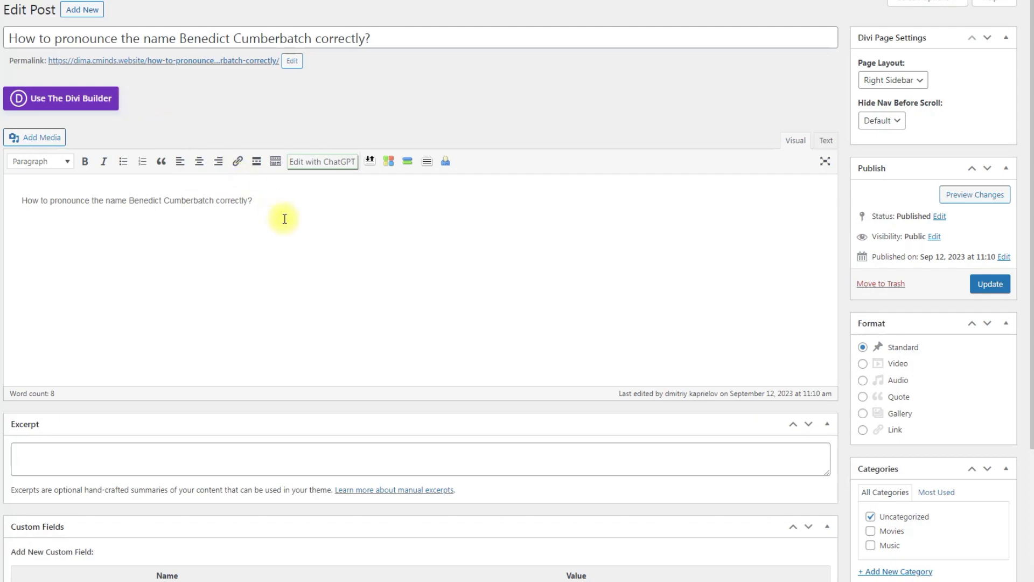
# Replace the pronunciation question with ChatGPT's 'Answer the question' response
pyautogui.moveTo(281, 217); pyautogui.dragTo(32, 194)
pyautogui.click(315, 164)
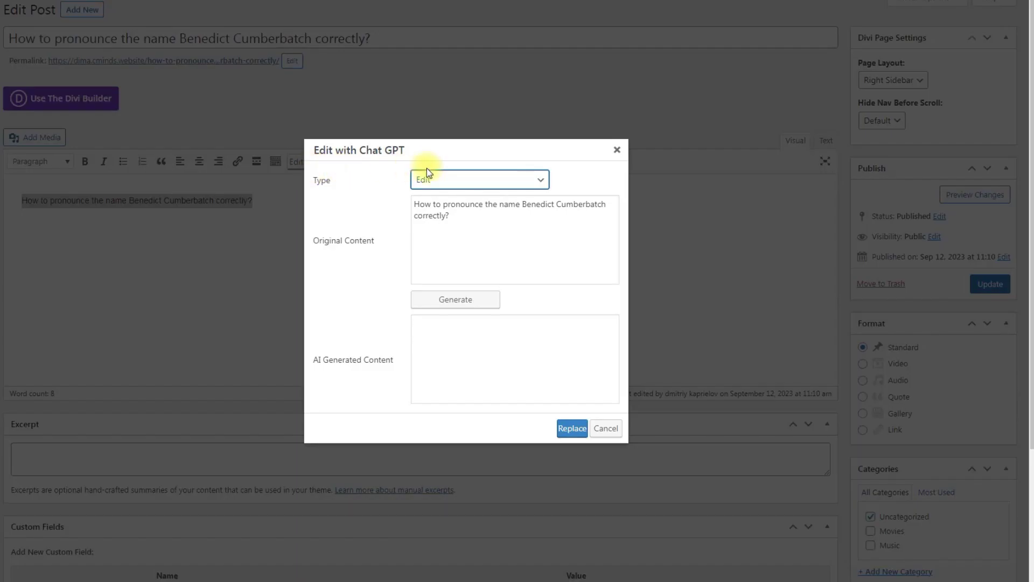
pyautogui.click(499, 183)
pyautogui.click(502, 204)
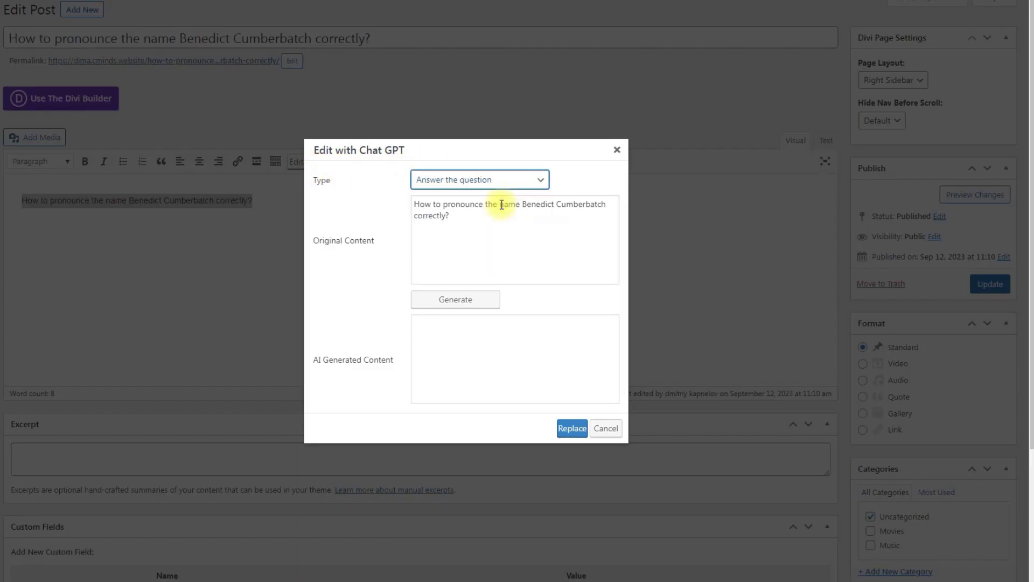
pyautogui.click(484, 300)
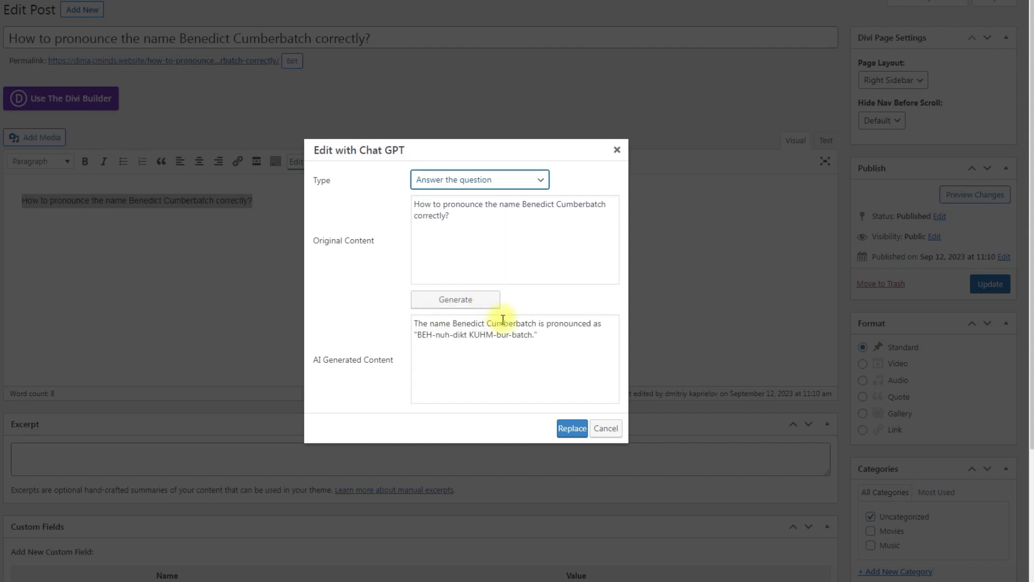
pyautogui.click(572, 428)
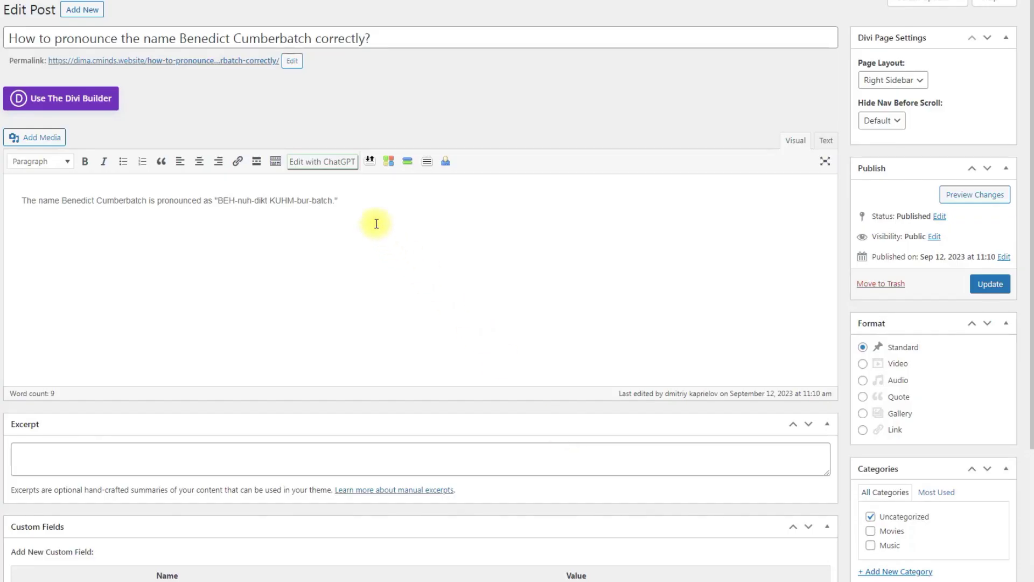
# Expand the answer into a 332-word ChatGPT article using 'Write an article'
pyautogui.moveTo(374, 221); pyautogui.dragTo(28, 199)
pyautogui.click(310, 164)
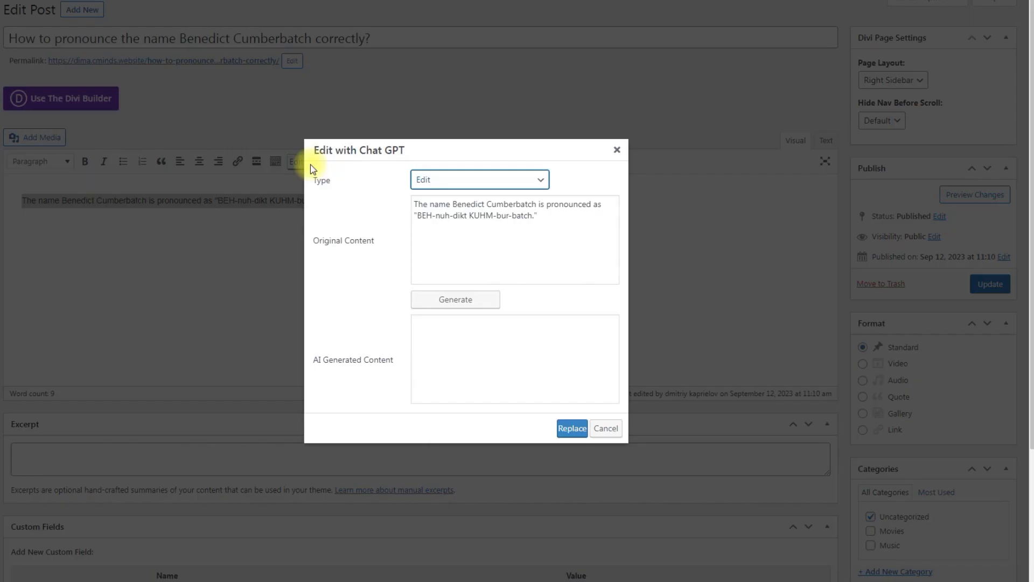
pyautogui.click(467, 178)
pyautogui.click(469, 216)
pyautogui.click(479, 302)
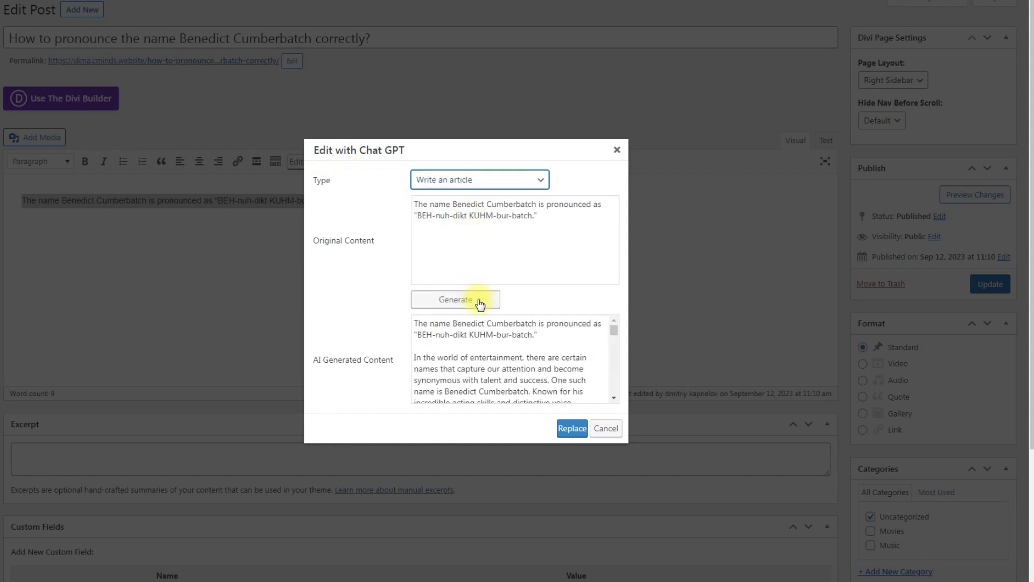
pyautogui.click(572, 428)
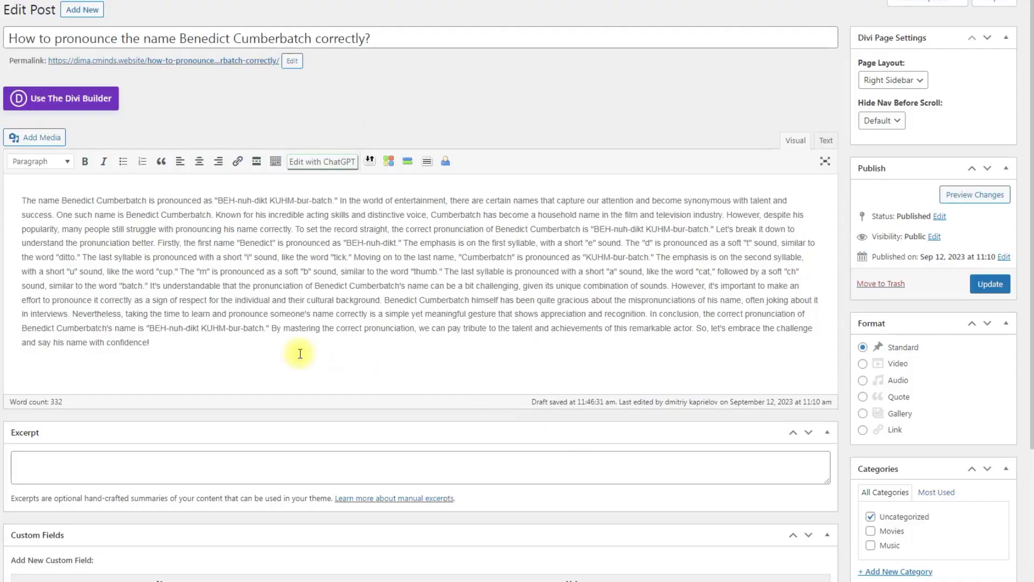
pyautogui.moveTo(232, 345); pyautogui.dragTo(11, 189)
# Replace the English article with ChatGPT's 'Translate to Spanish' version
pyautogui.click(329, 165)
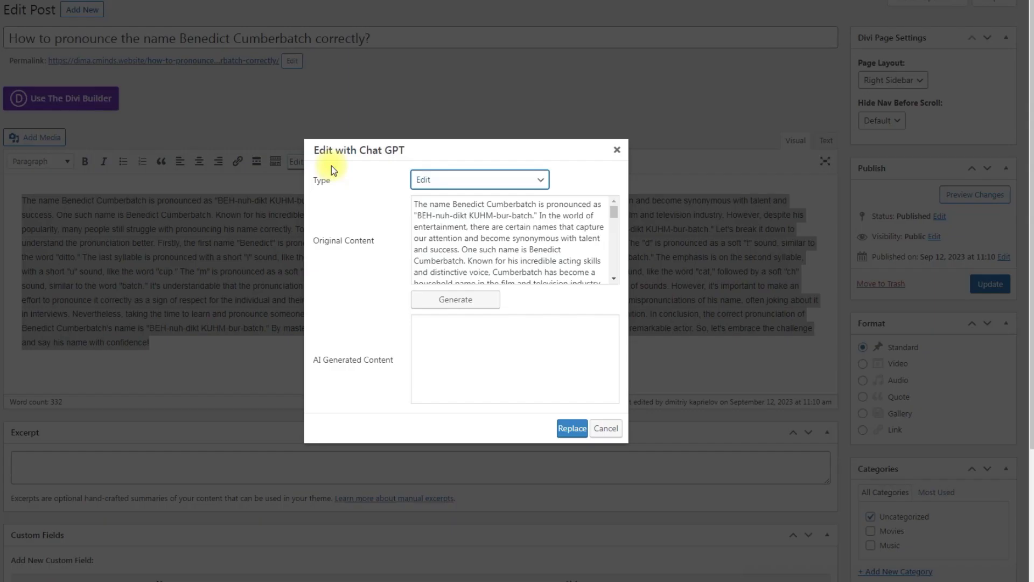
pyautogui.click(438, 178)
pyautogui.click(462, 231)
pyautogui.click(467, 298)
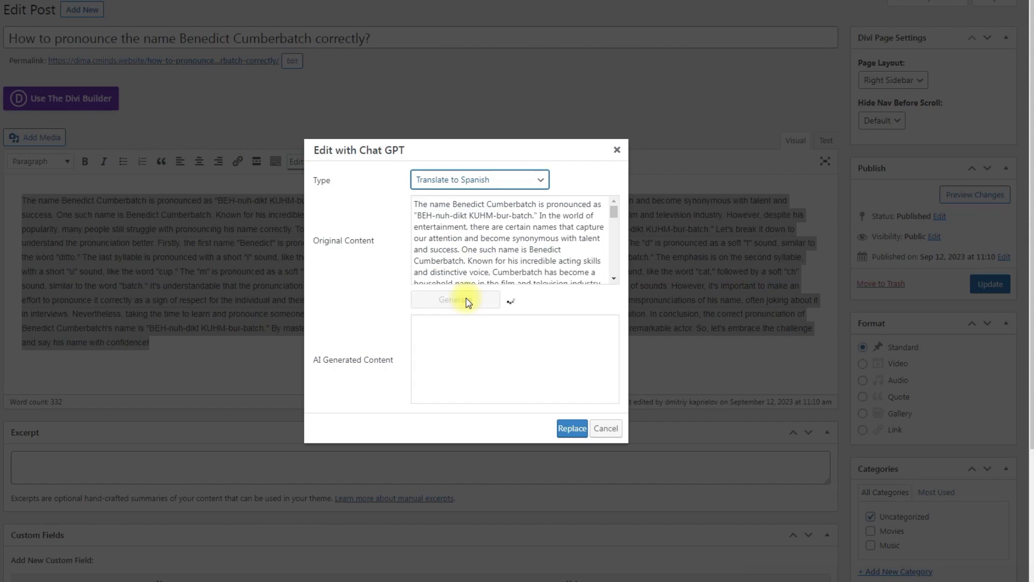
pyautogui.click(572, 429)
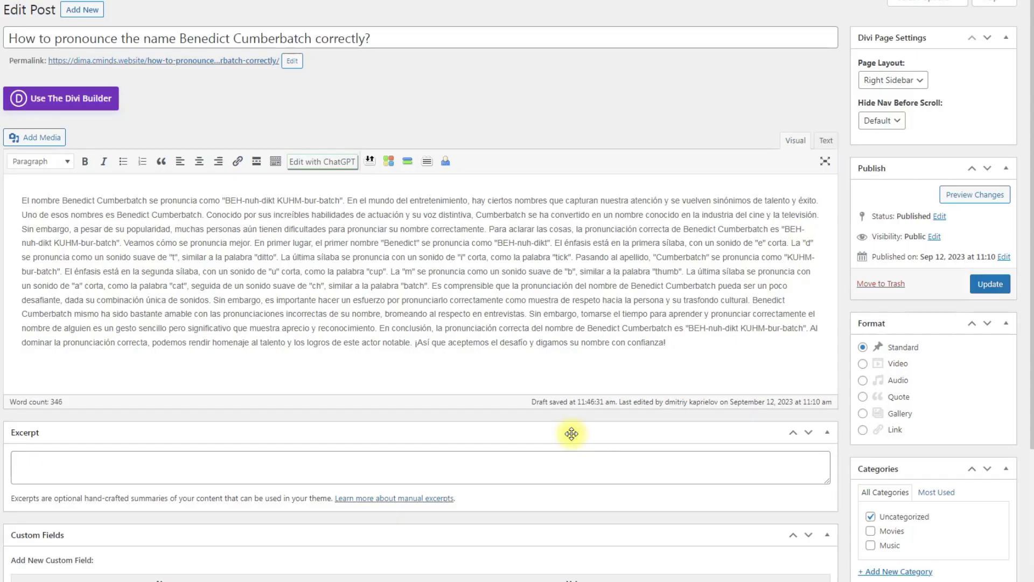
# Split the Spanish text into paragraphs at 'Para aclarar las cosas', 'El énfasis', 'Sin embargo' and 'En conclusión'
pyautogui.click(487, 229)
pyautogui.press('Return')
pyautogui.click(389, 287)
pyautogui.press('Return')
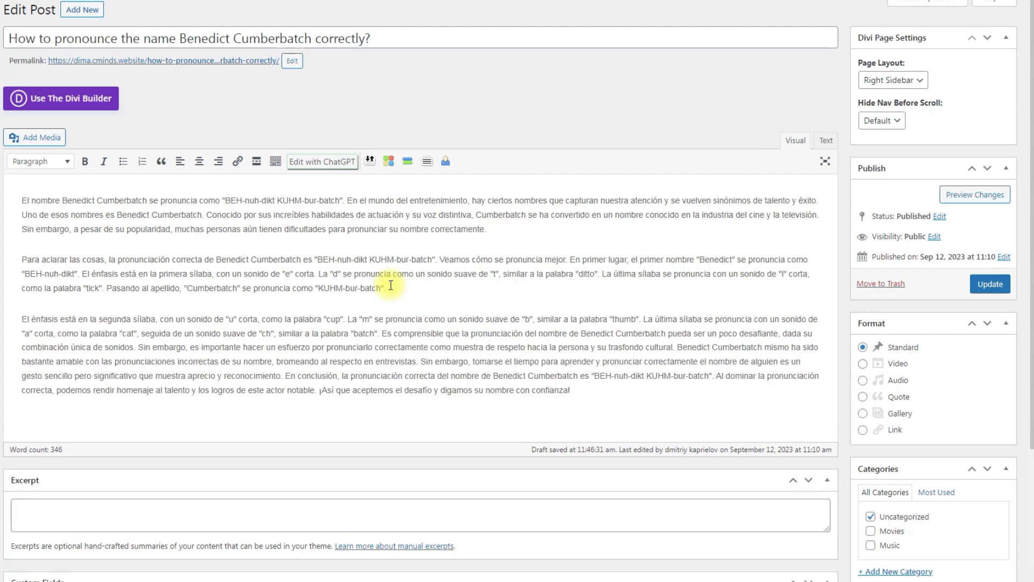
pyautogui.click(136, 347)
pyautogui.press('Return')
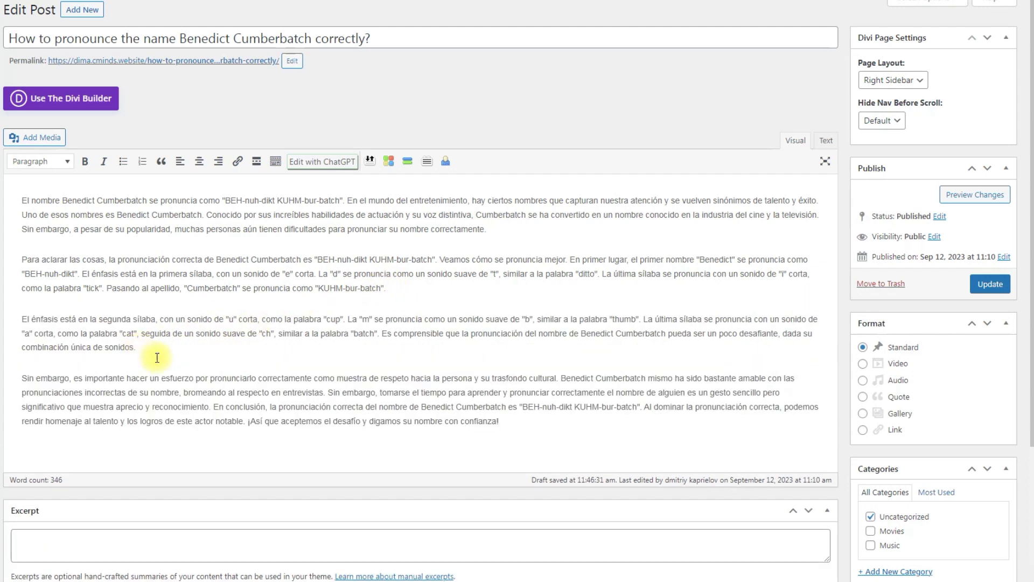
pyautogui.click(213, 406)
pyautogui.press('Return')
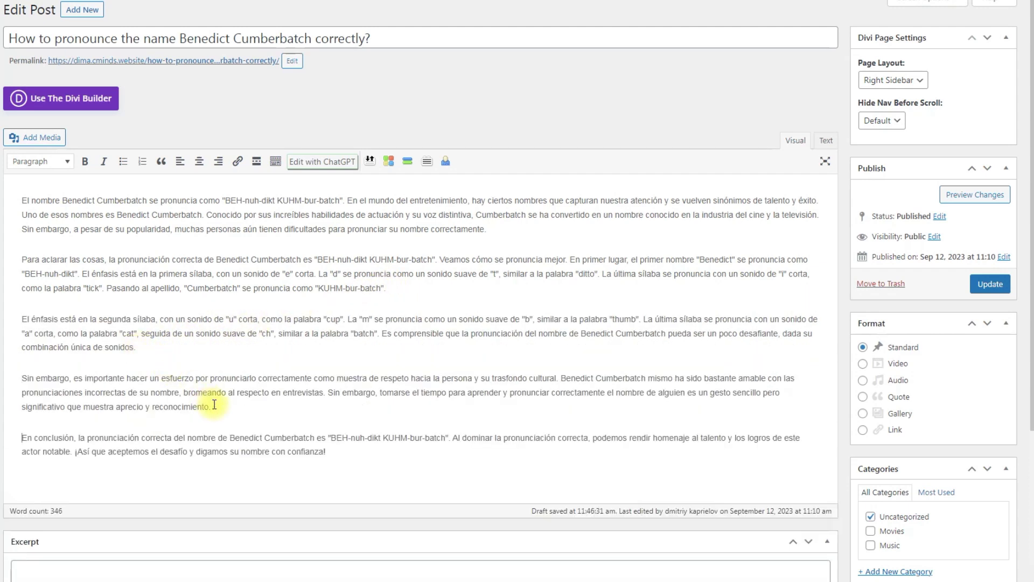